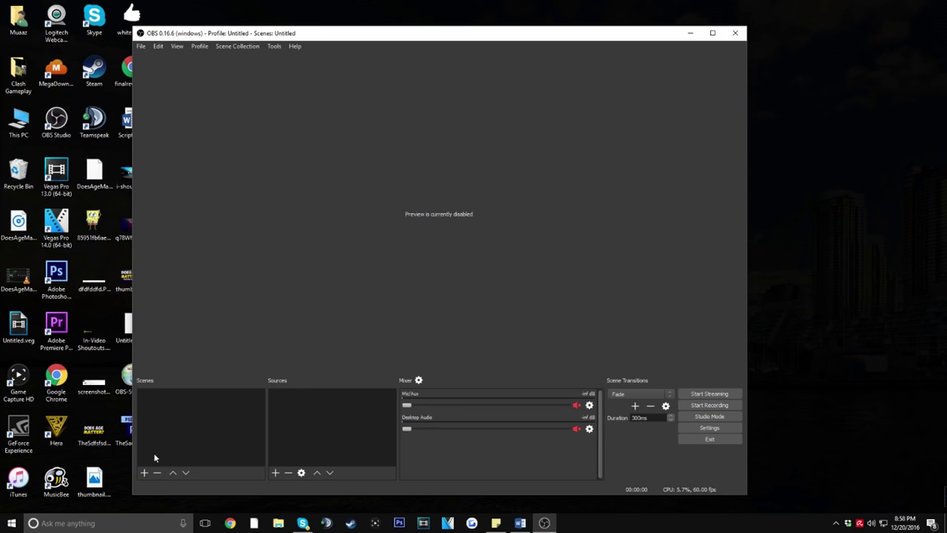
Add a new scene named "Screen Recording".
click(144, 472)
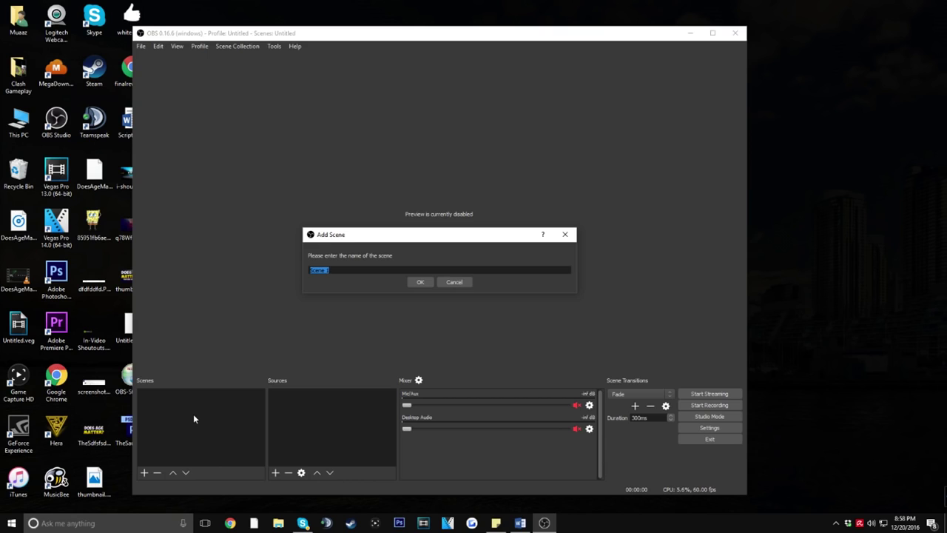
text(Screen Recording)
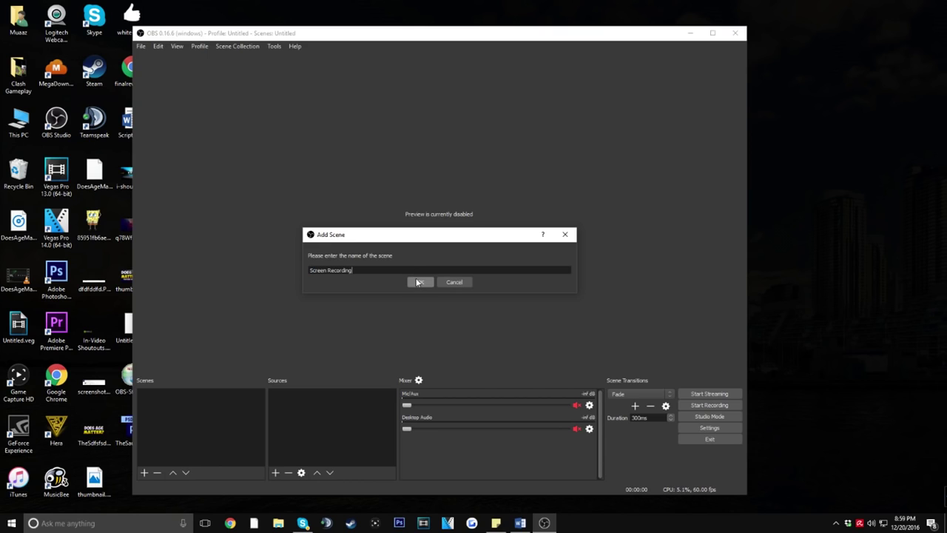
click(418, 282)
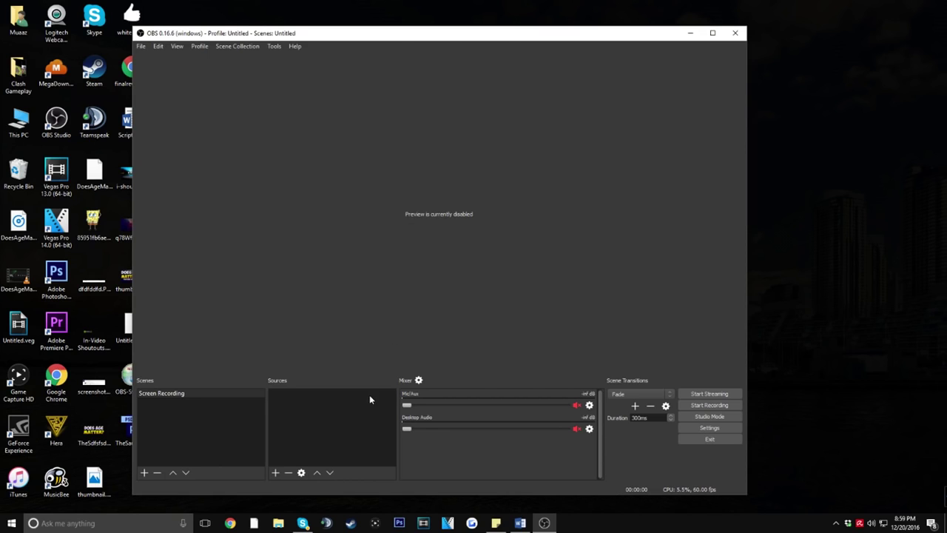
Add a new Display Capture source to the scene, capturing Display 0 (1920x1080) with the cursor included.
click(274, 472)
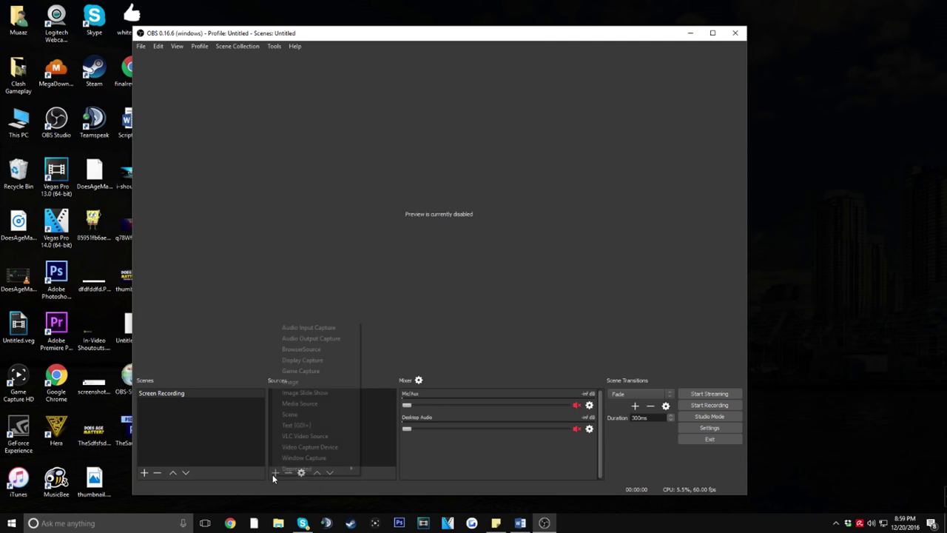
click(303, 359)
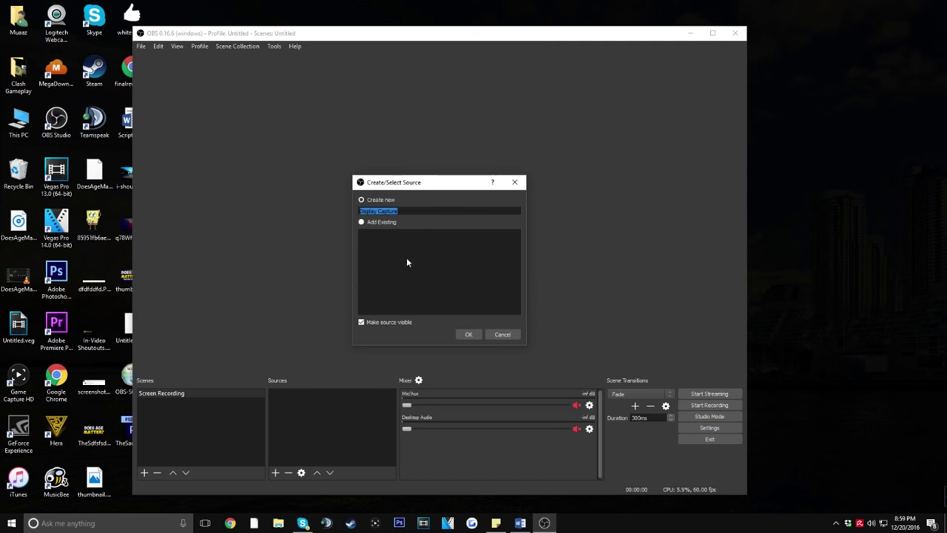
click(469, 336)
click(428, 329)
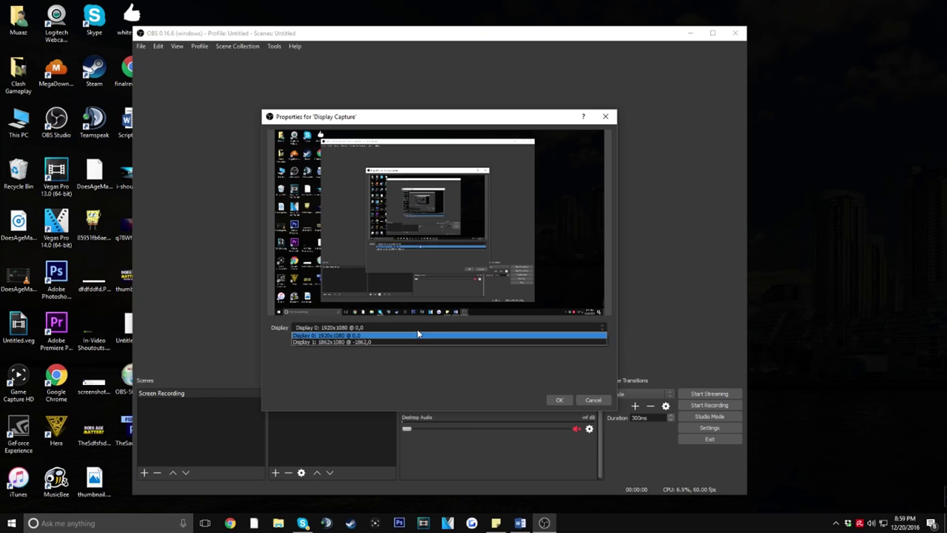
click(392, 379)
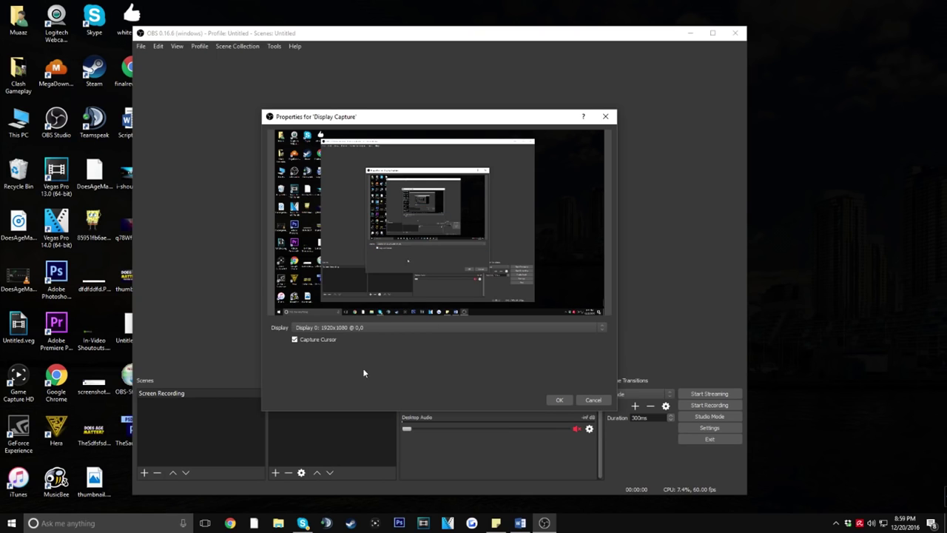
click(559, 400)
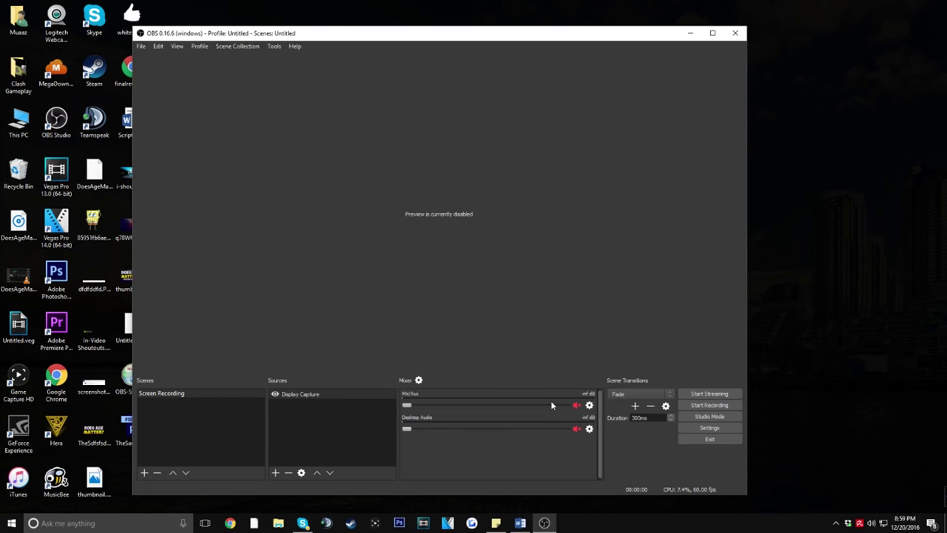
Enable the preview of the captured display.
right_click(437, 197)
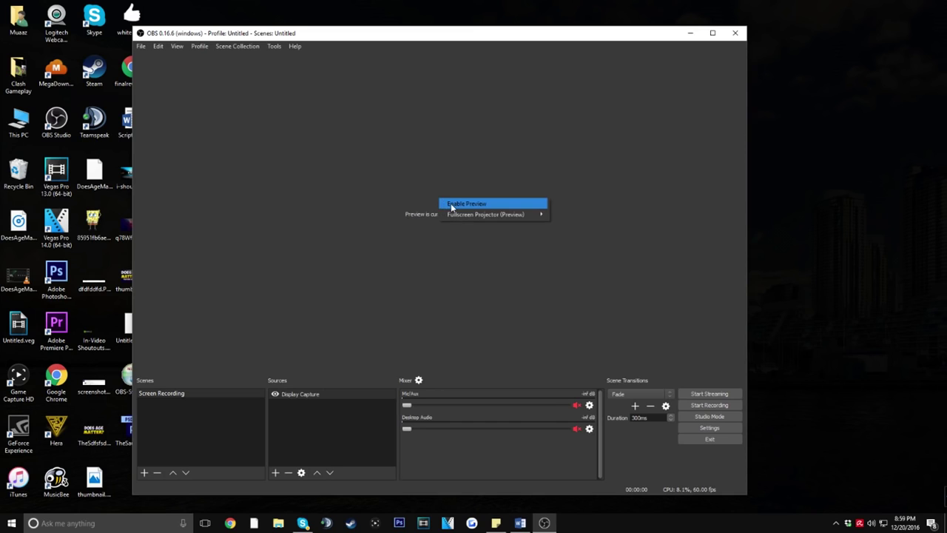
click(450, 203)
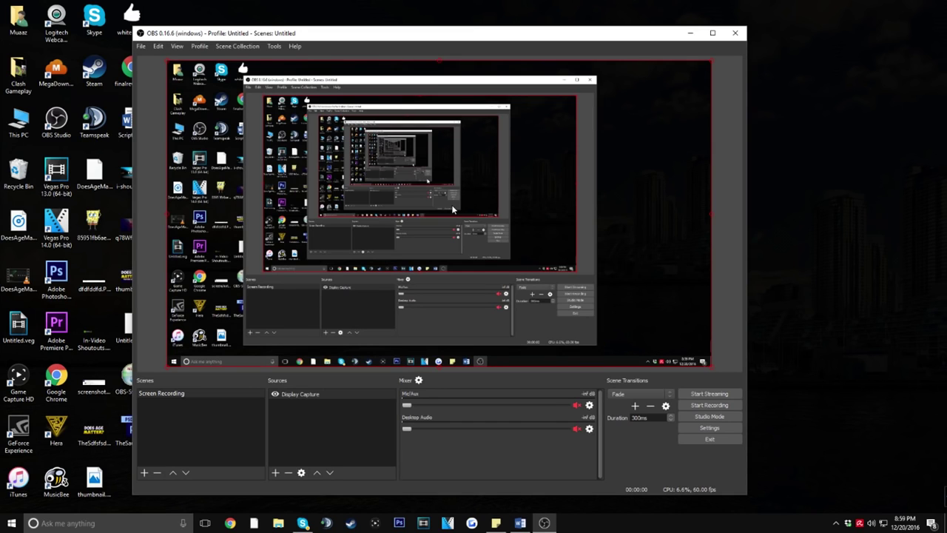
click(332, 415)
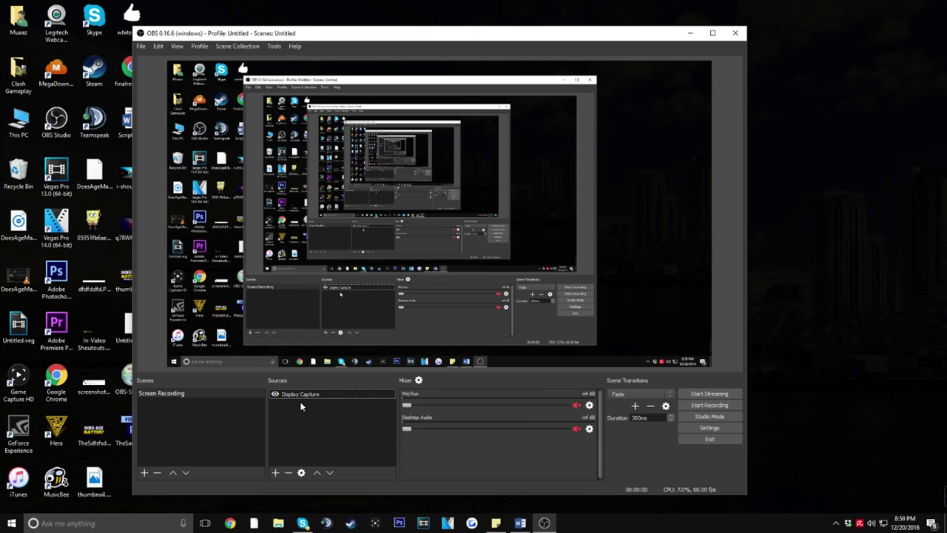
right_click(305, 426)
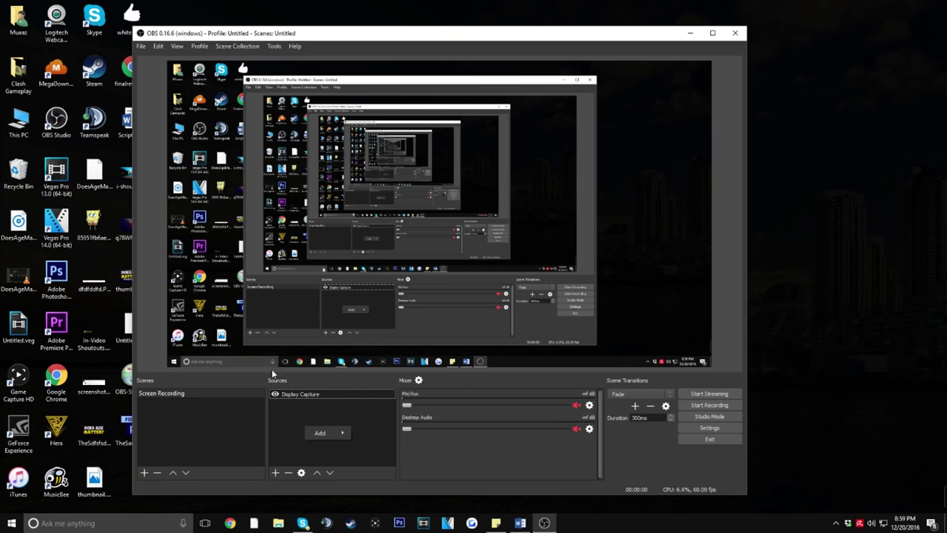
click(282, 437)
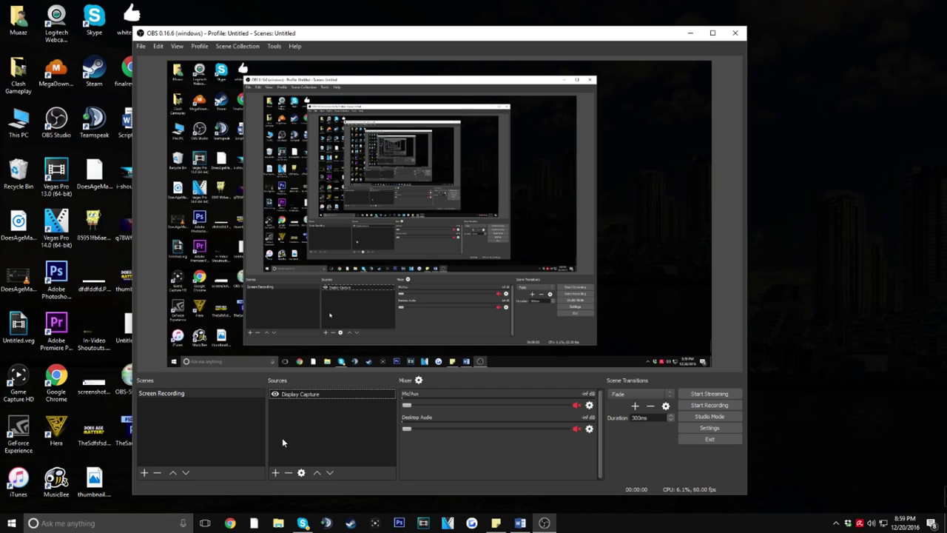
Open the program settings and review the general language and theme choices and the streaming service settings.
click(729, 426)
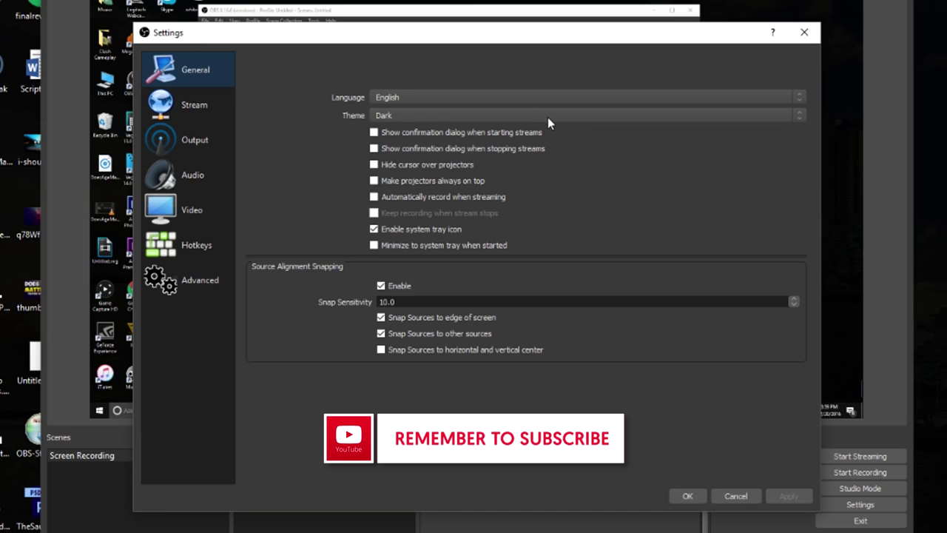
click(551, 96)
click(560, 77)
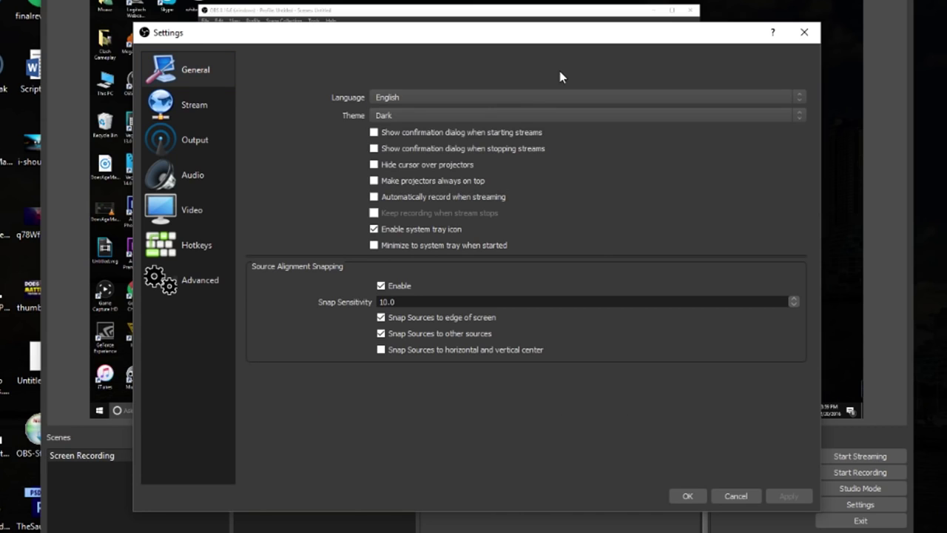
click(483, 117)
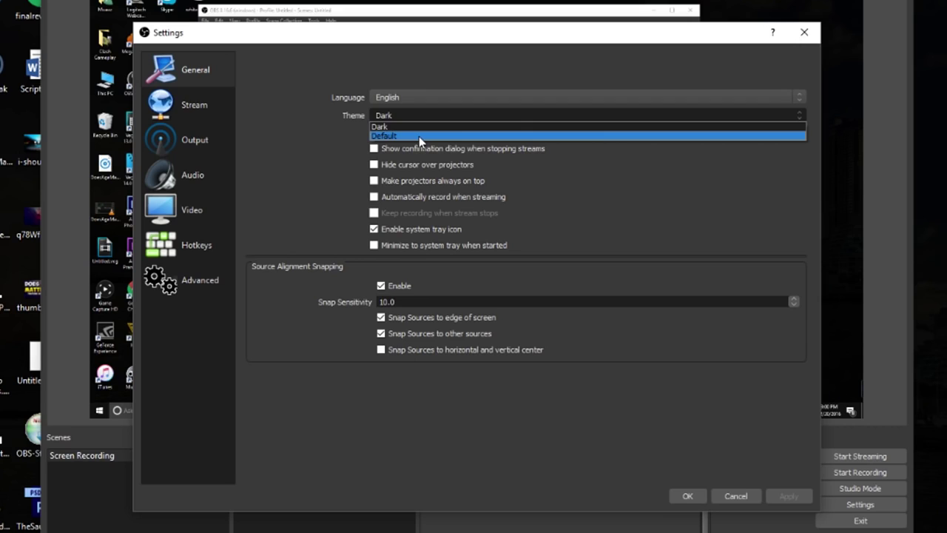
click(294, 75)
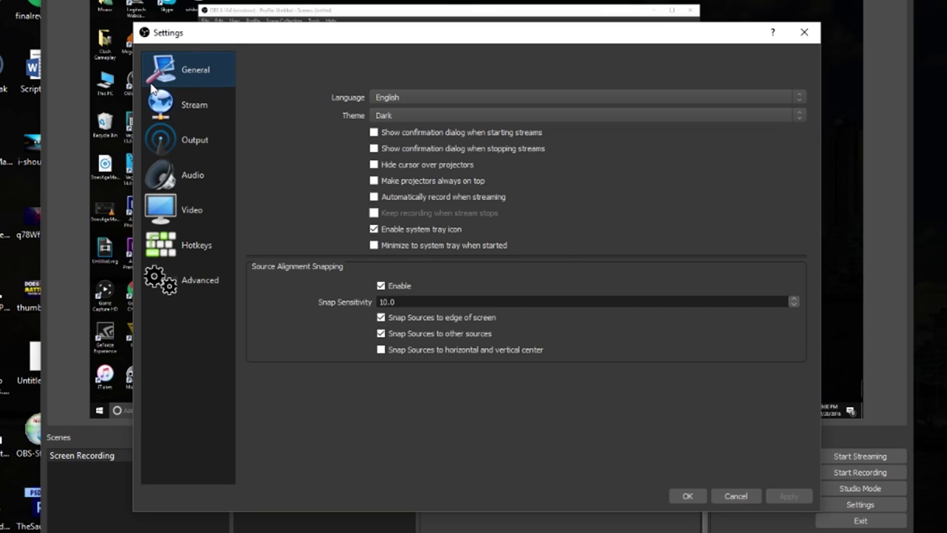
click(174, 113)
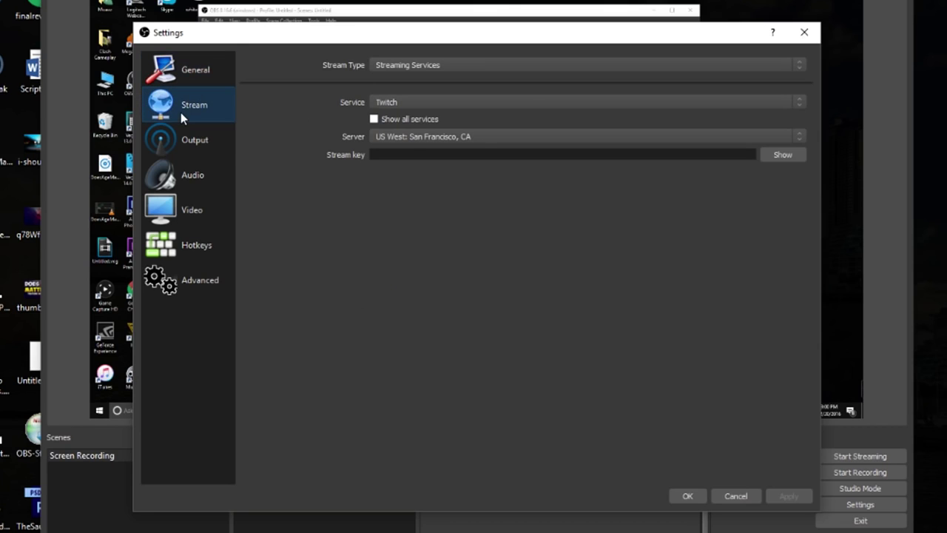
Examine the output mode choices and the recording type options in the output settings.
click(170, 144)
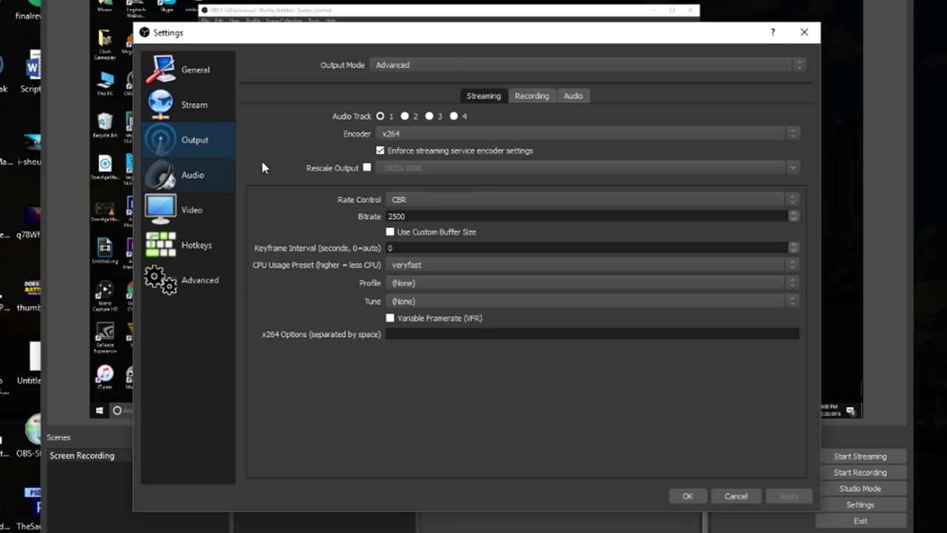
click(392, 66)
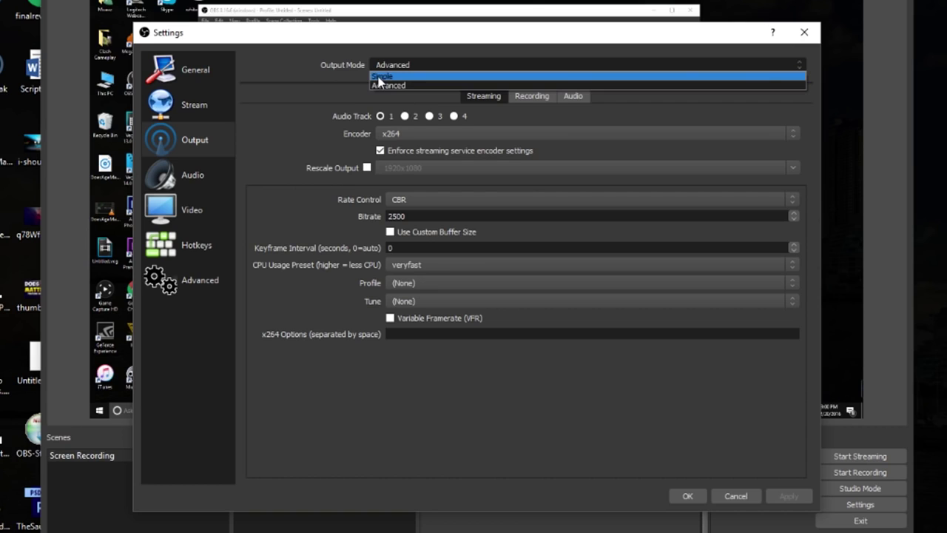
click(287, 90)
click(532, 97)
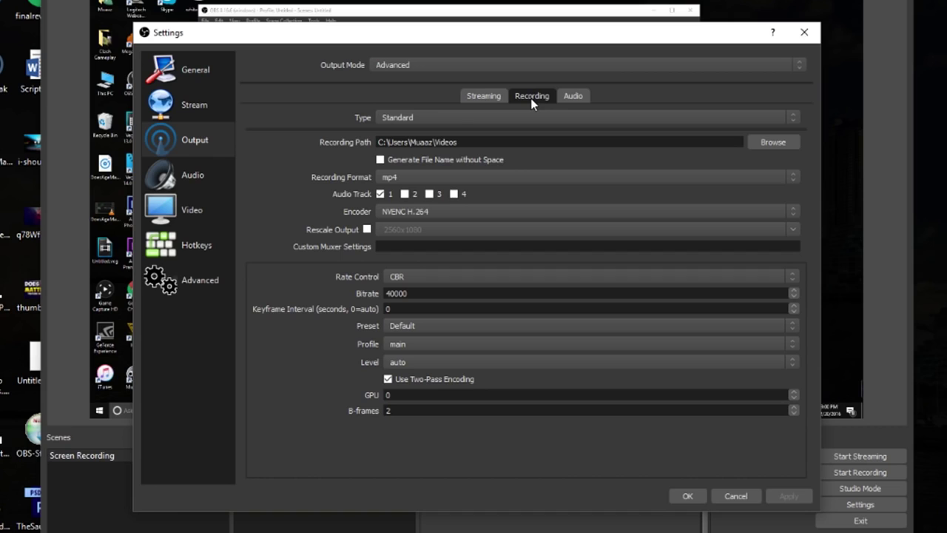
click(446, 120)
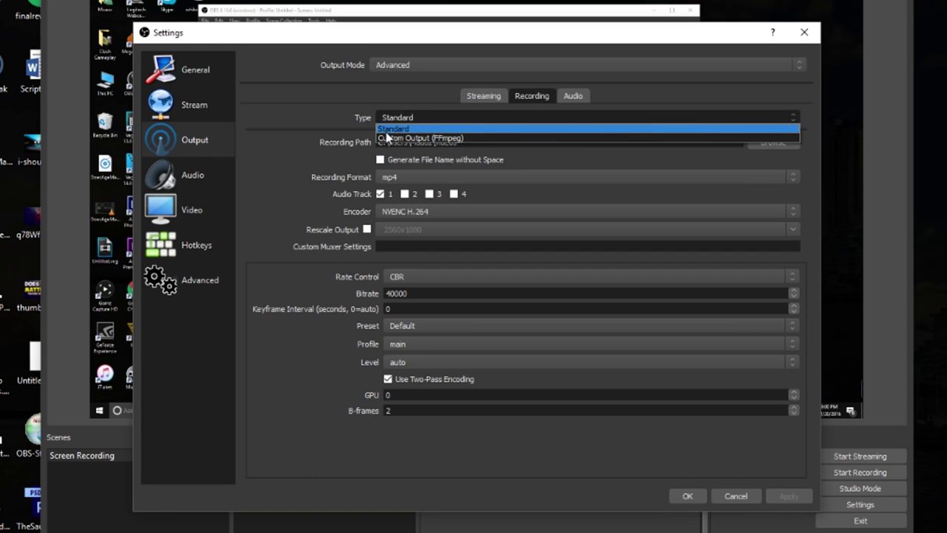
click(599, 161)
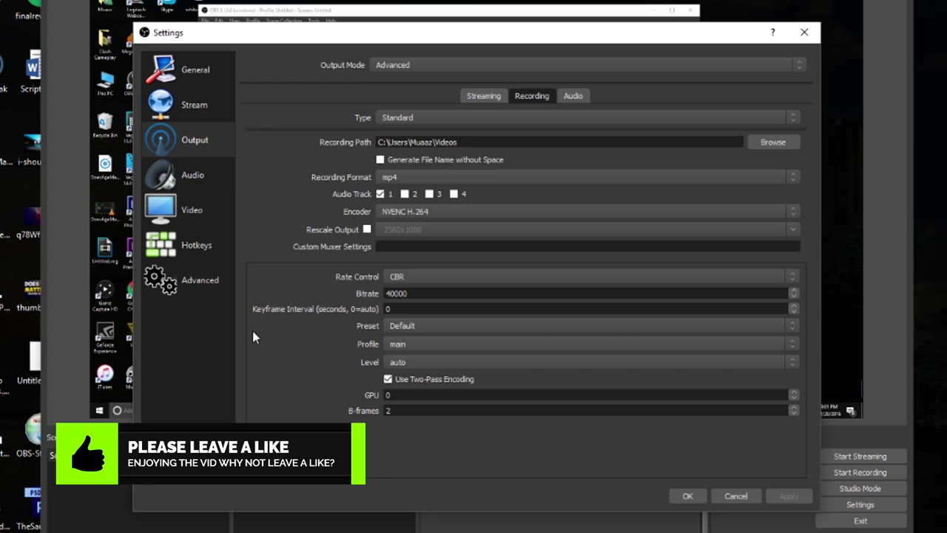
Create a folder named "Videos" on the Desktop and set it as the recording path.
click(772, 142)
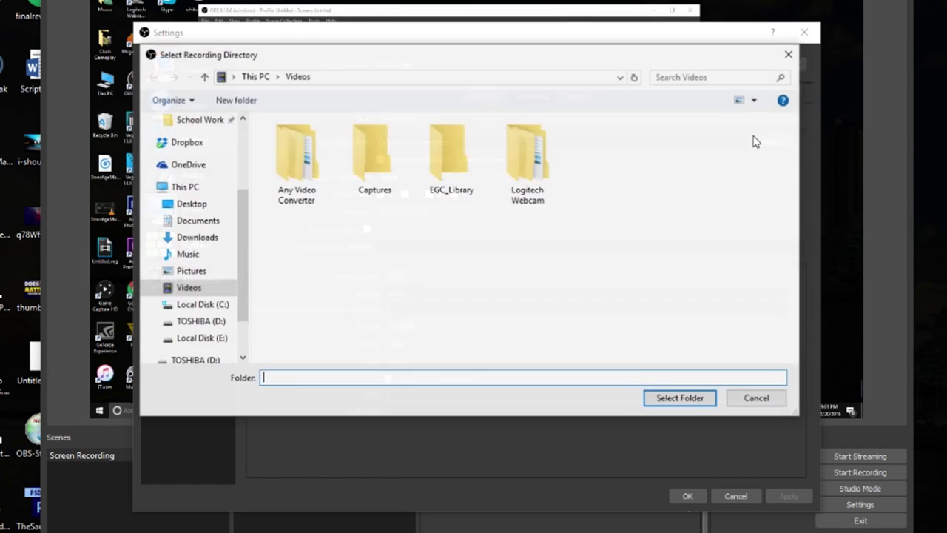
click(191, 204)
right_click(496, 185)
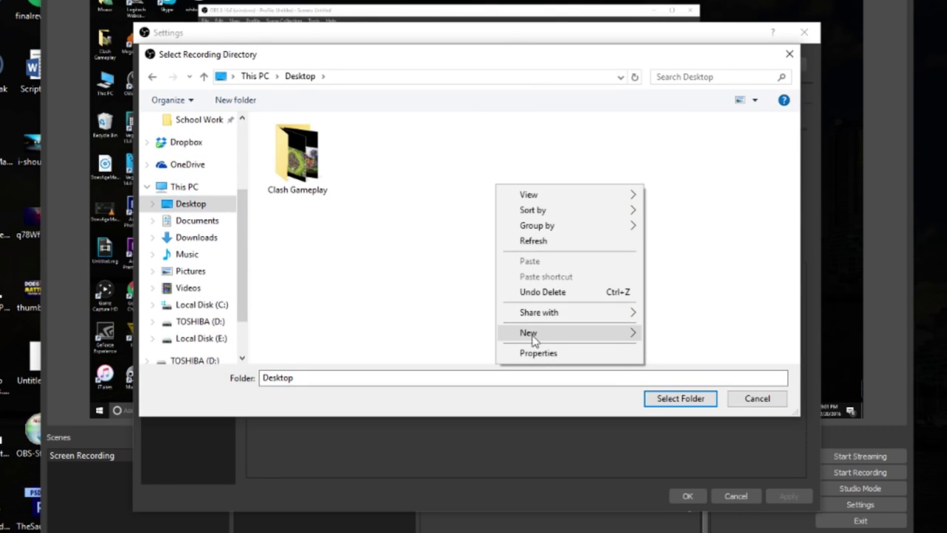
mouse_move(540, 333)
click(662, 337)
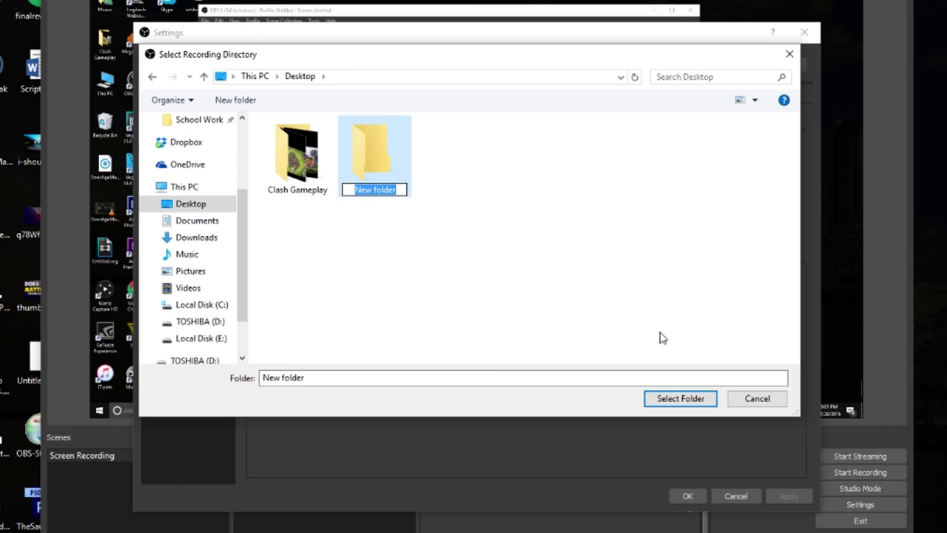
text(Videos)
double_click(388, 126)
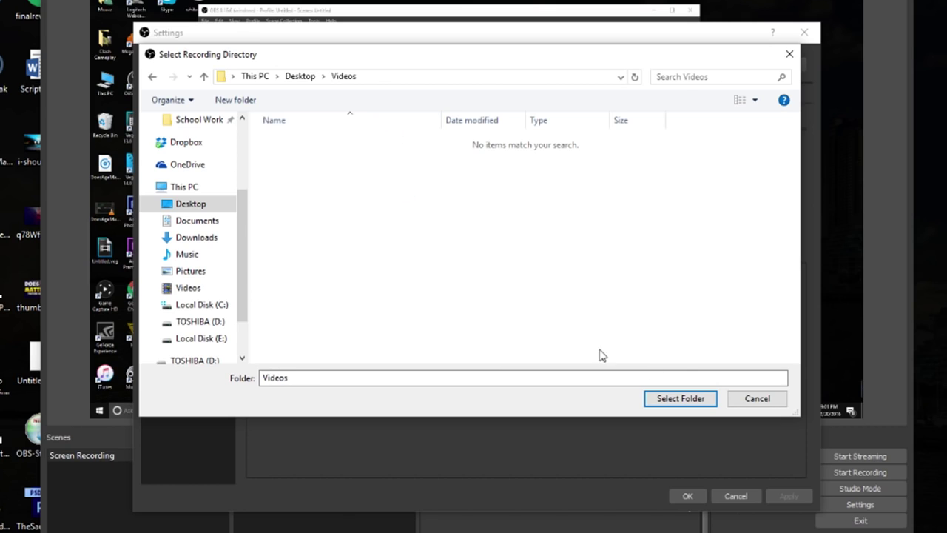
click(697, 400)
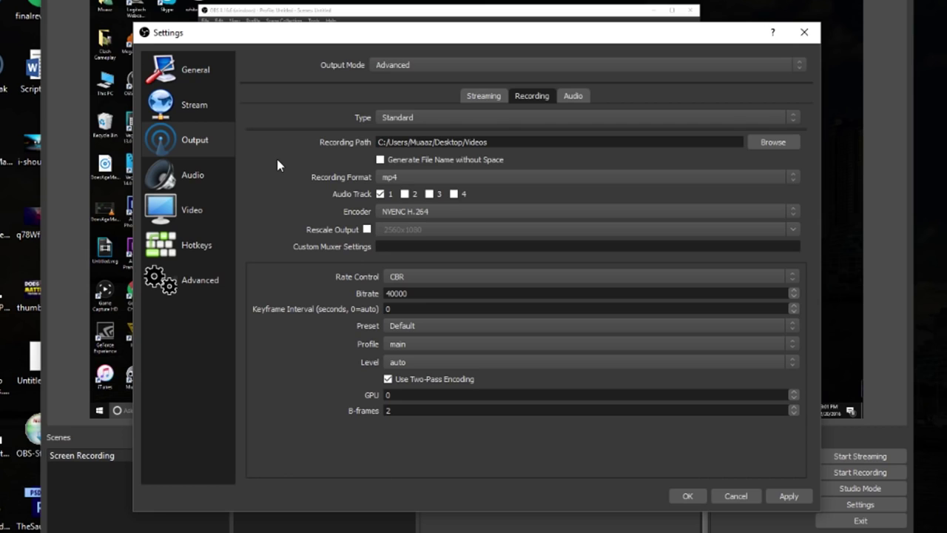
Check the available recording formats with mp4 kept, and choose NVENC H.264 as the recording encoder.
click(429, 178)
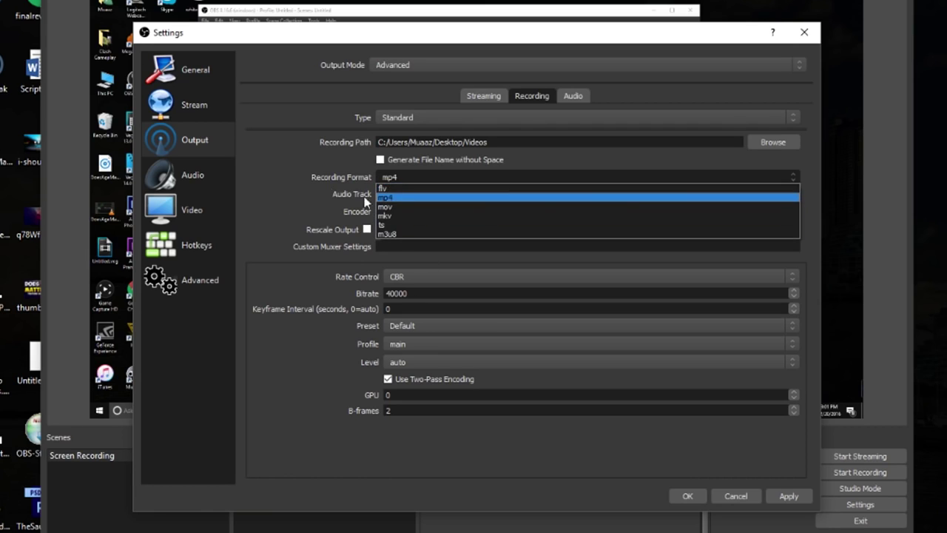
click(320, 178)
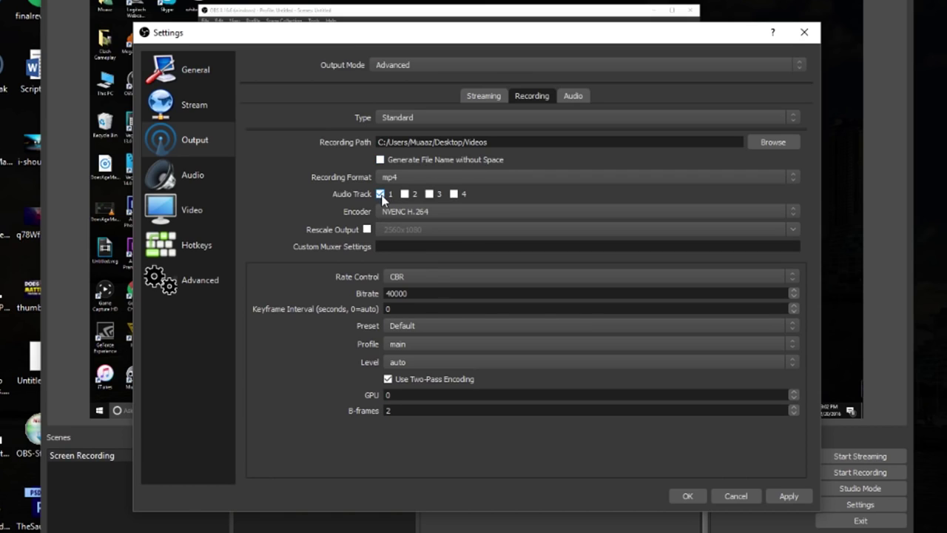
click(448, 212)
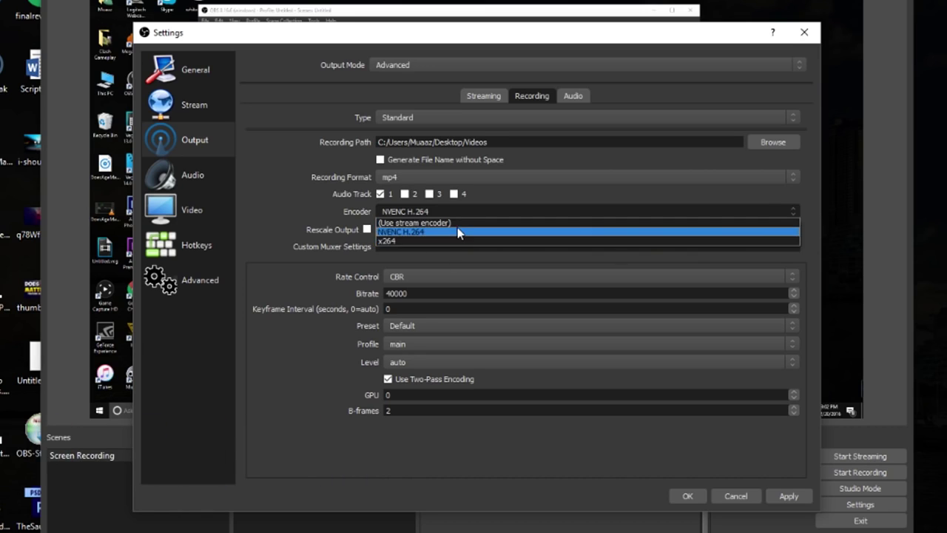
click(459, 231)
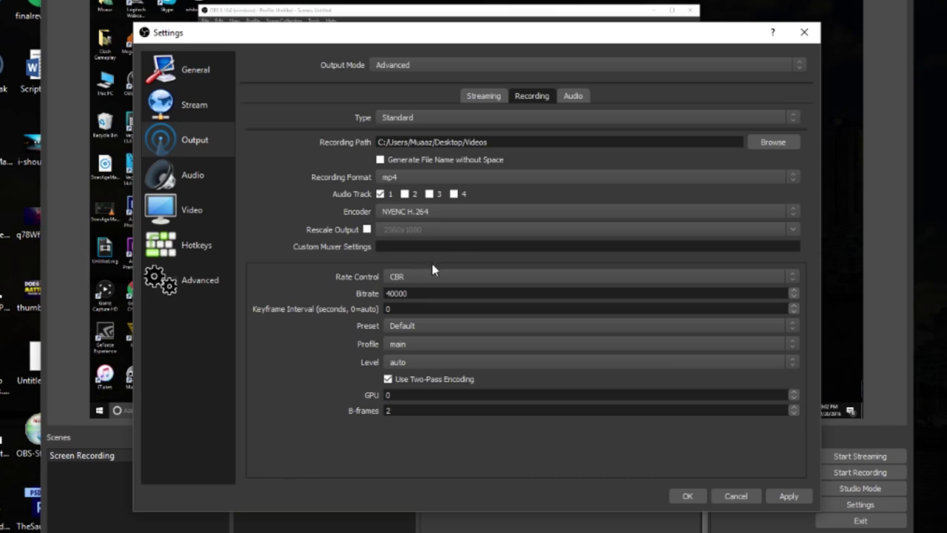
Check the rate control choices and the keyframe interval of the recording encoder.
click(451, 279)
click(451, 278)
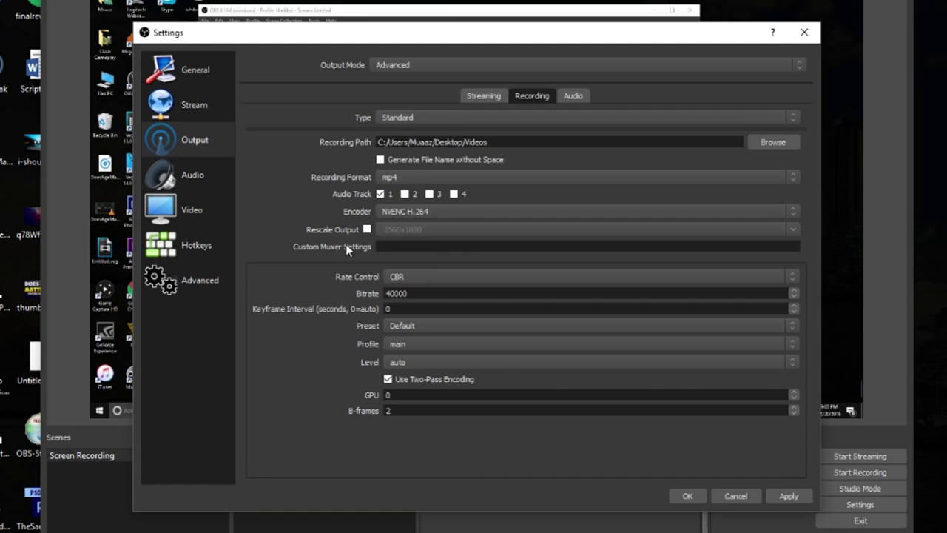
click(429, 312)
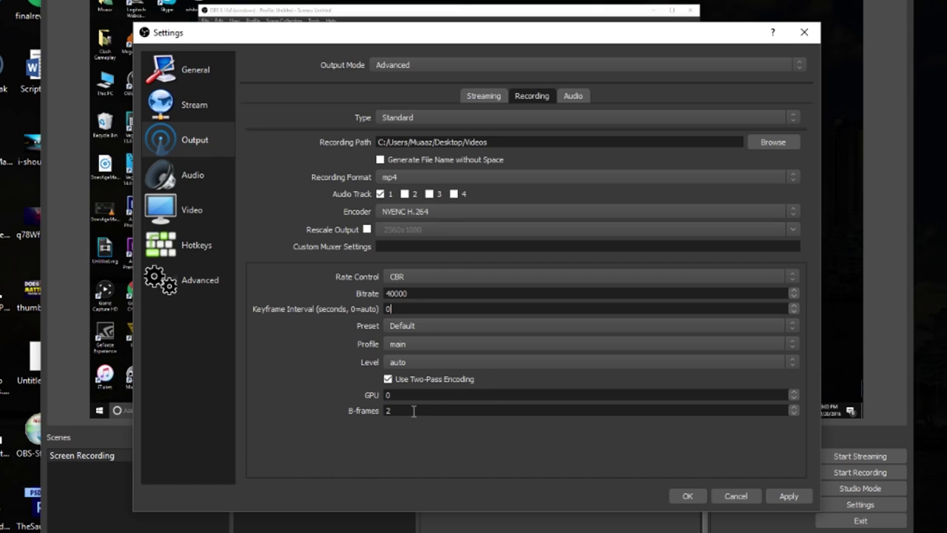
Check the available audio bitrates for Track 1, keep 320, and apply the output settings.
click(571, 97)
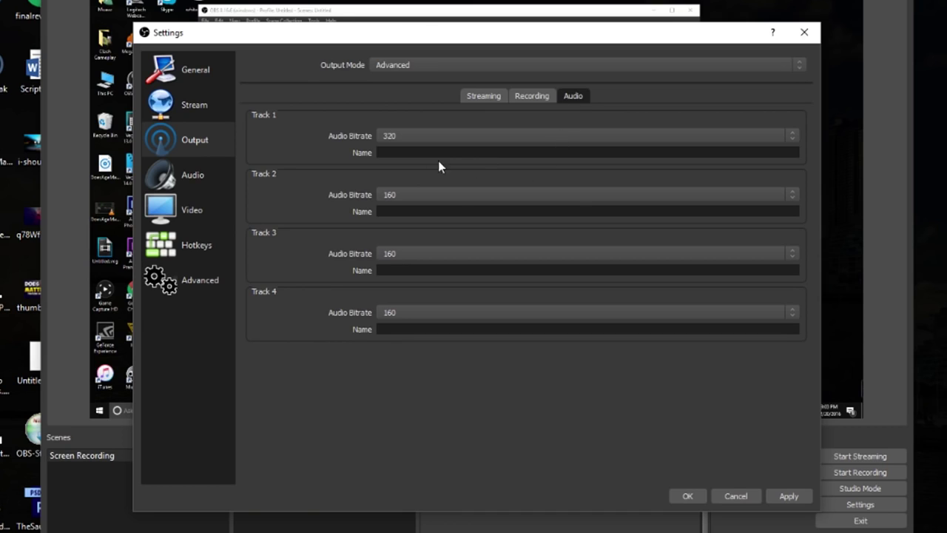
click(424, 136)
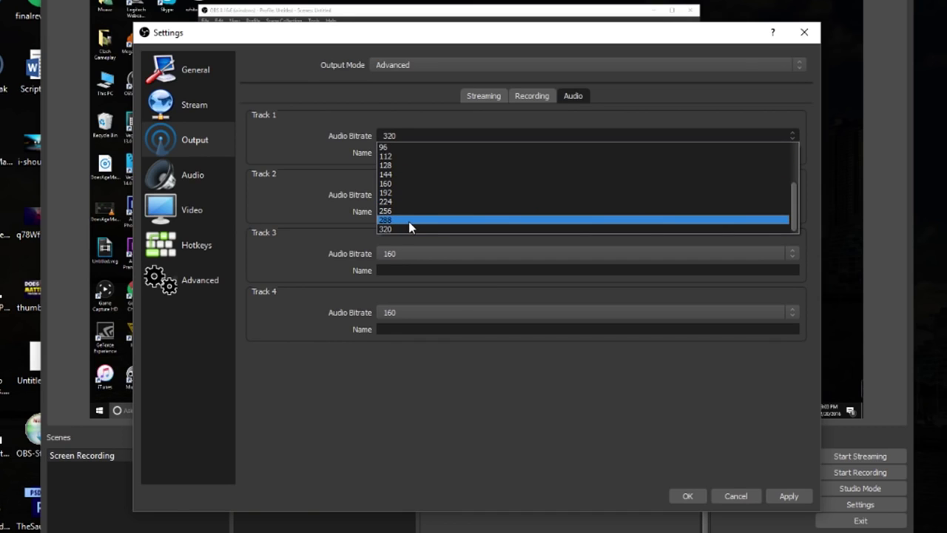
click(301, 151)
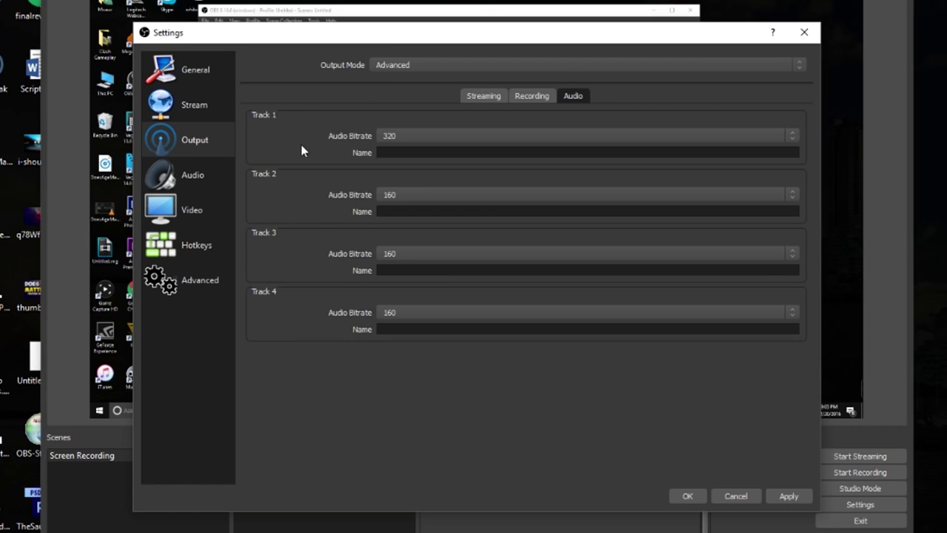
click(788, 496)
Compare the audio sample rate setting with the default format in the Yeti microphone's Windows recording properties.
click(188, 182)
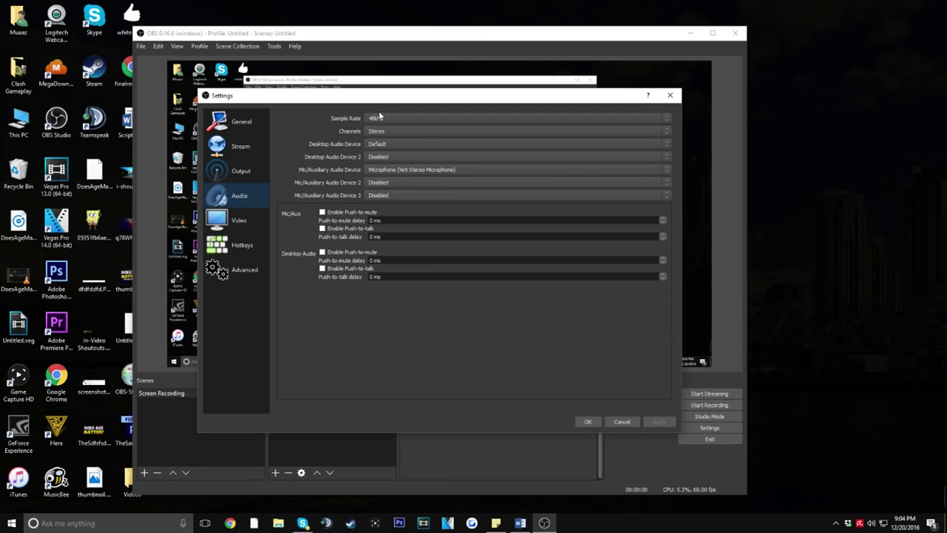
right_click(871, 523)
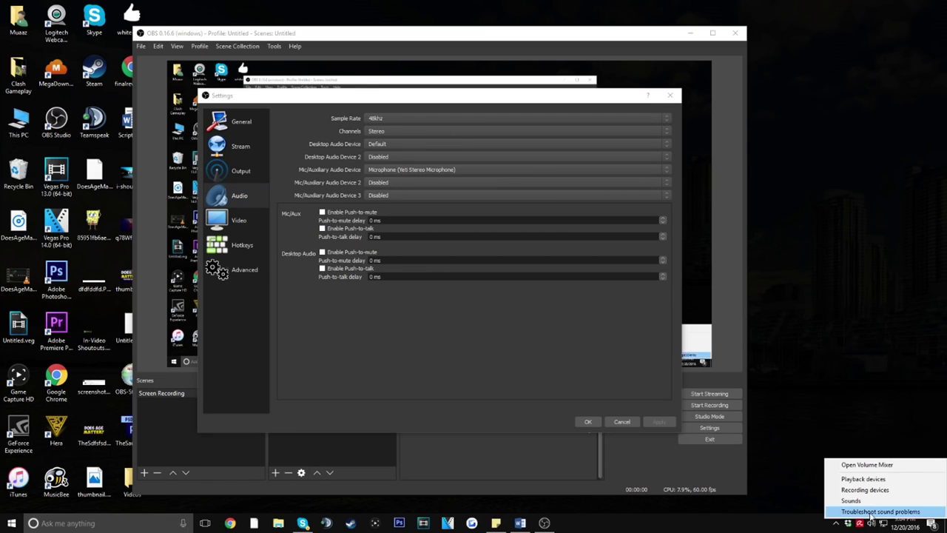
click(864, 490)
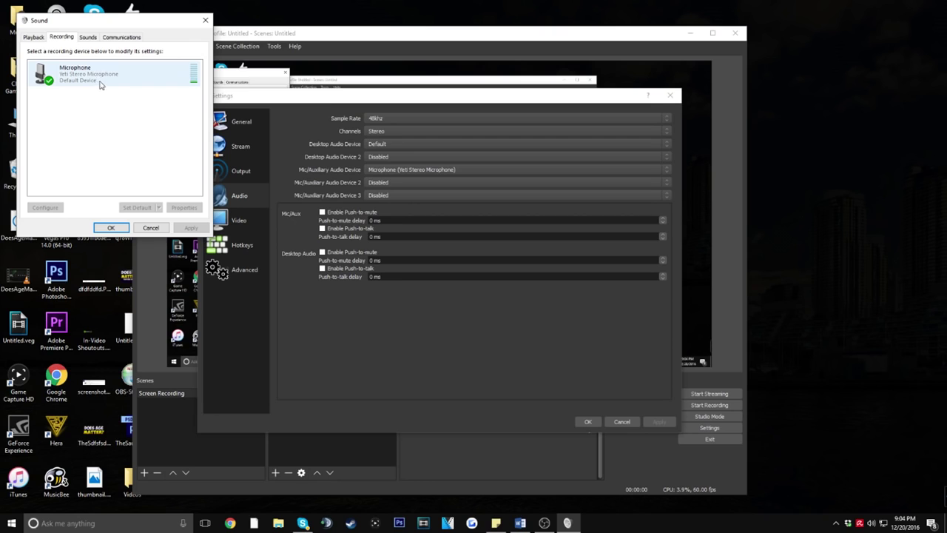
right_click(107, 76)
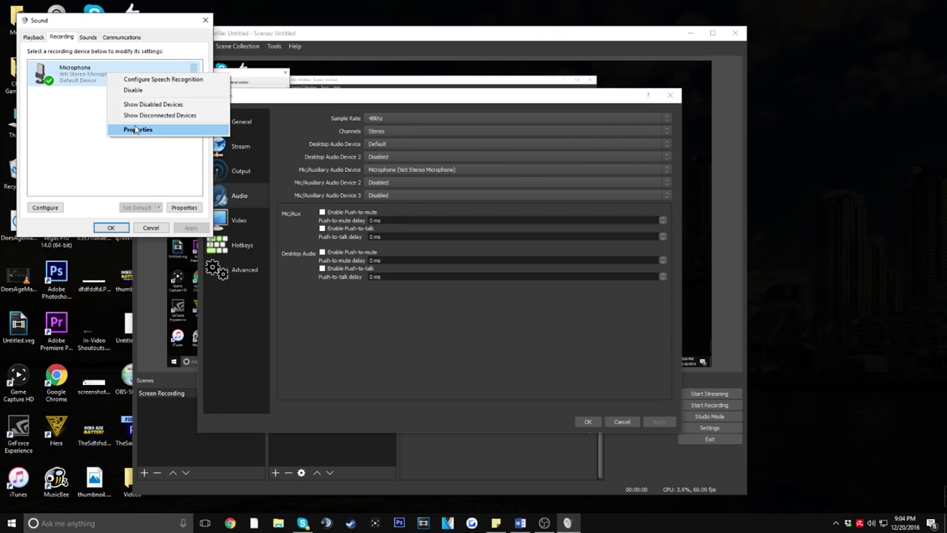
click(152, 130)
click(117, 74)
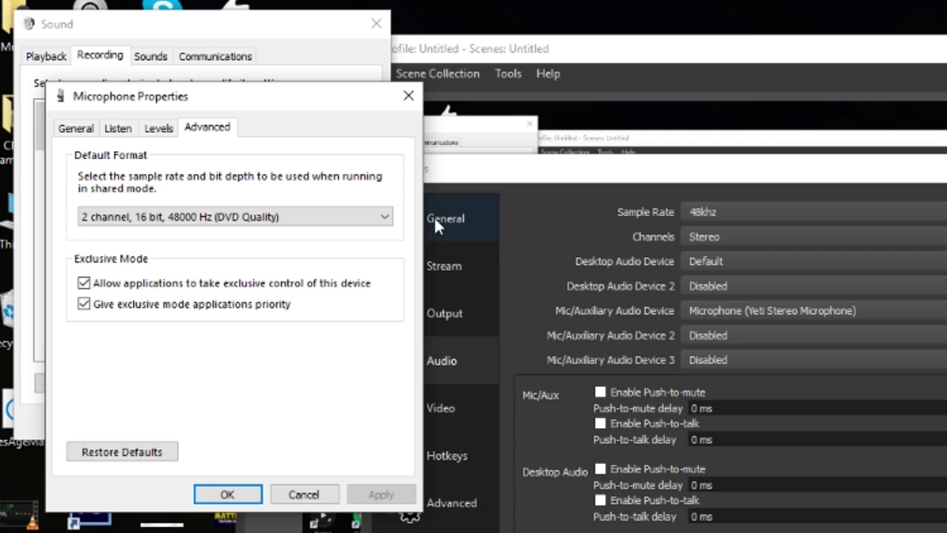
click(353, 217)
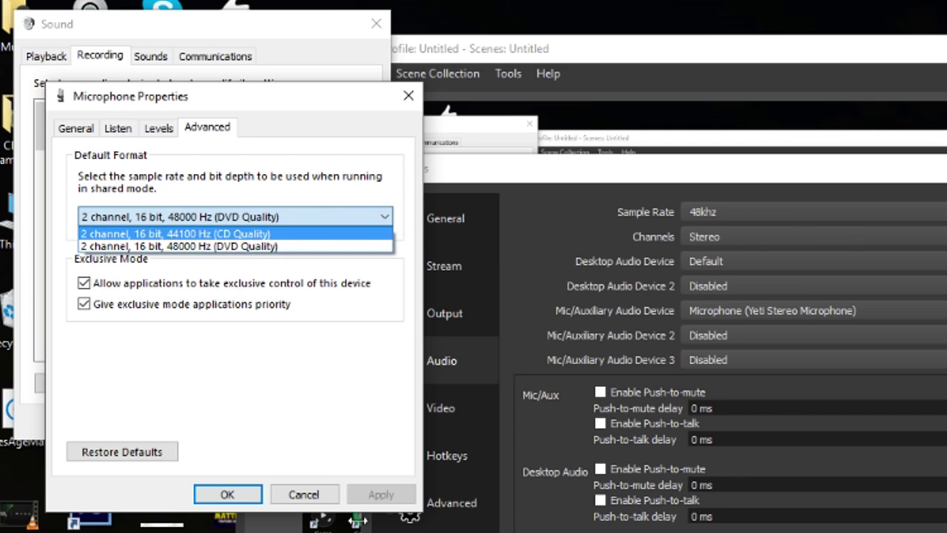
click(303, 494)
click(303, 494)
click(259, 427)
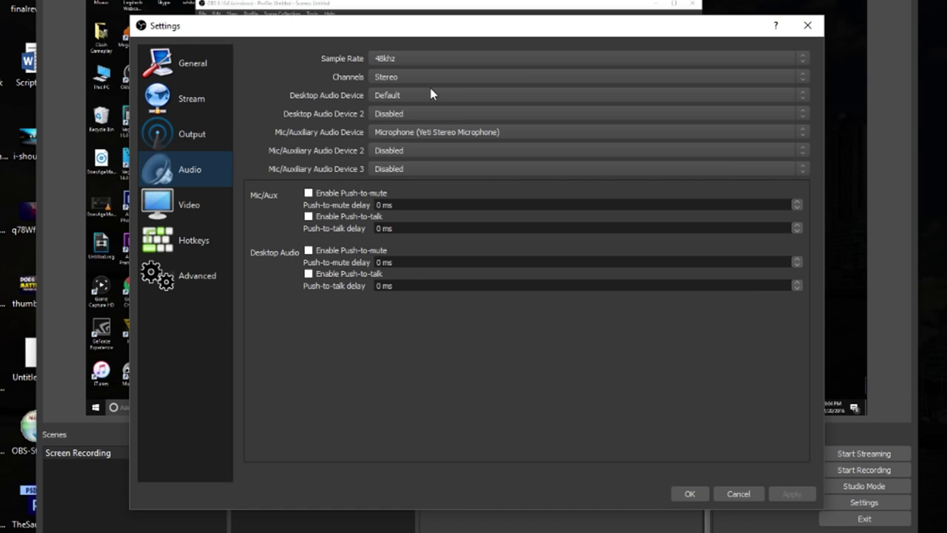
Check the desktop audio device choices and select Microphone (Yeti Stereo Microphone) as the Mic/Auxiliary audio device.
click(429, 95)
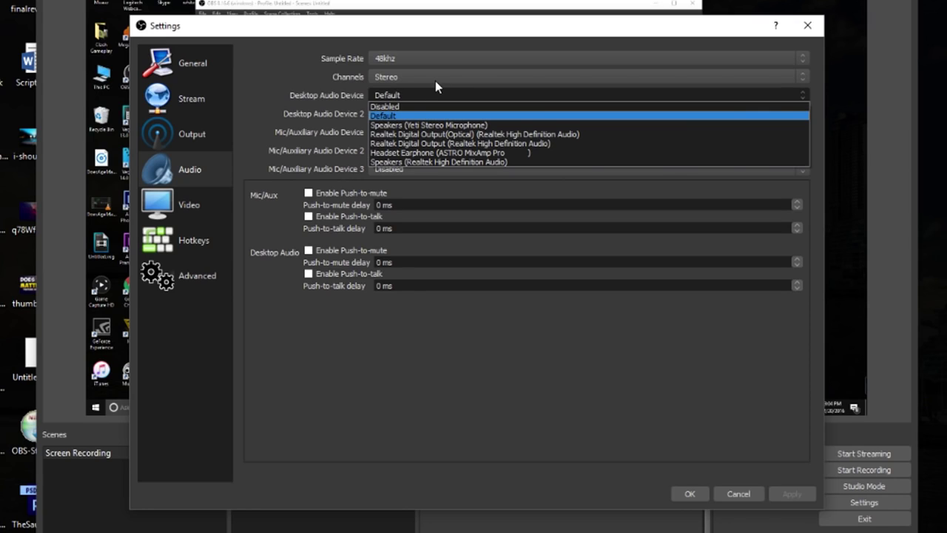
click(434, 296)
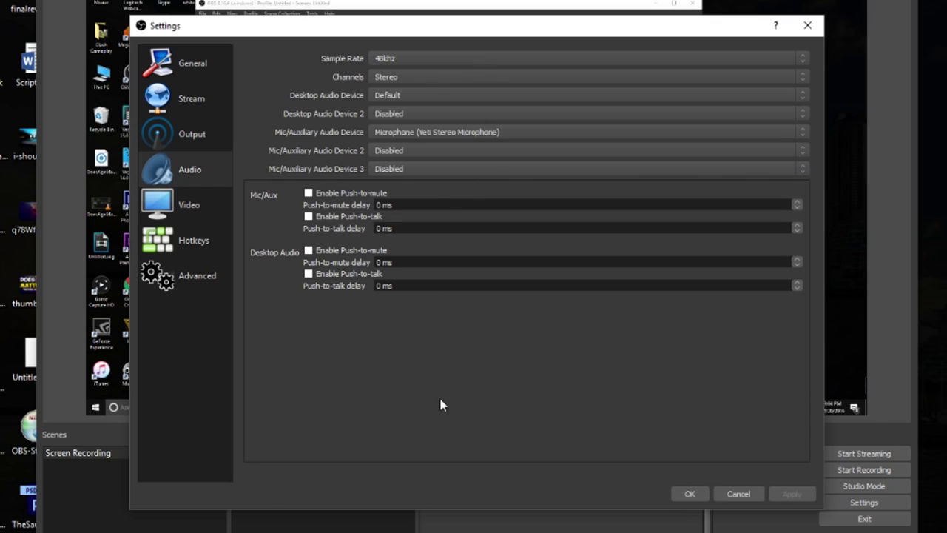
click(403, 133)
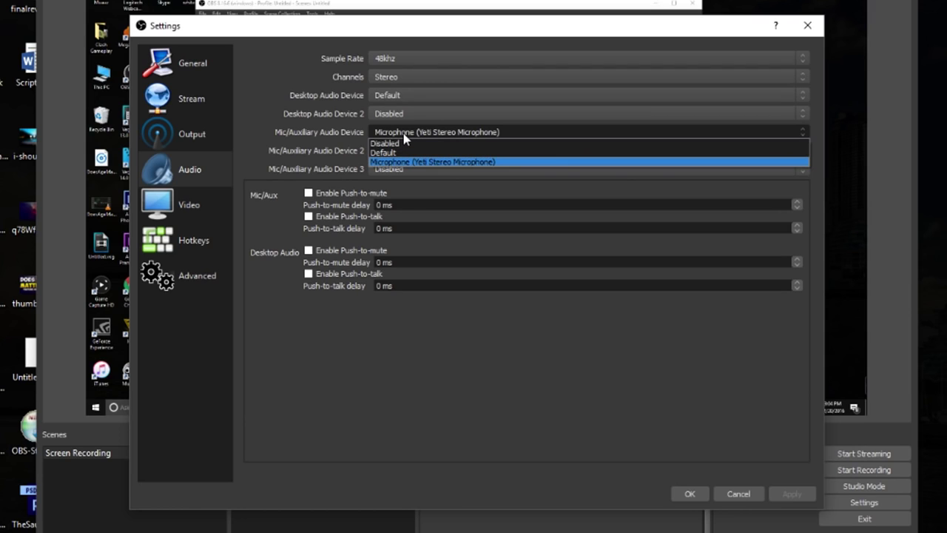
click(488, 161)
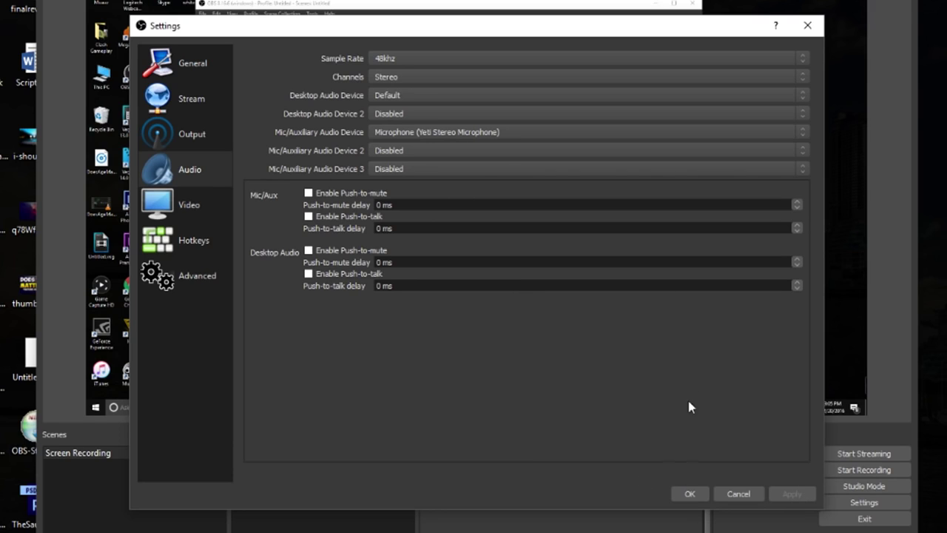
Examine the video resolution, downscale filter and FPS settings, and view the available hotkeys.
click(179, 210)
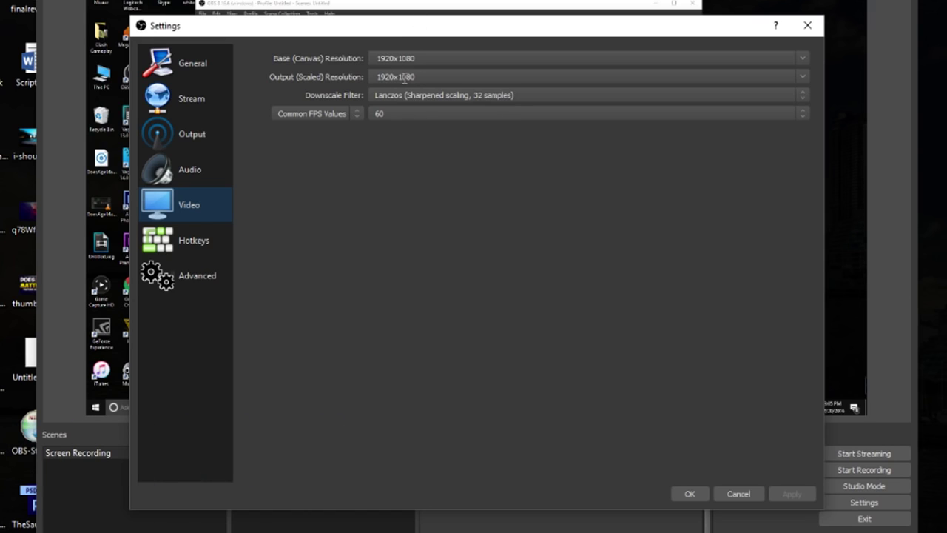
click(444, 94)
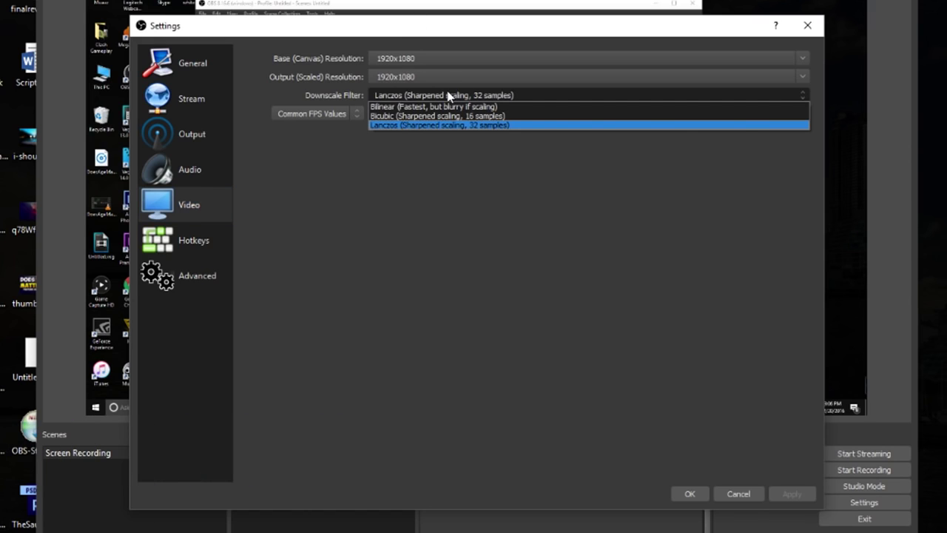
click(350, 85)
click(436, 158)
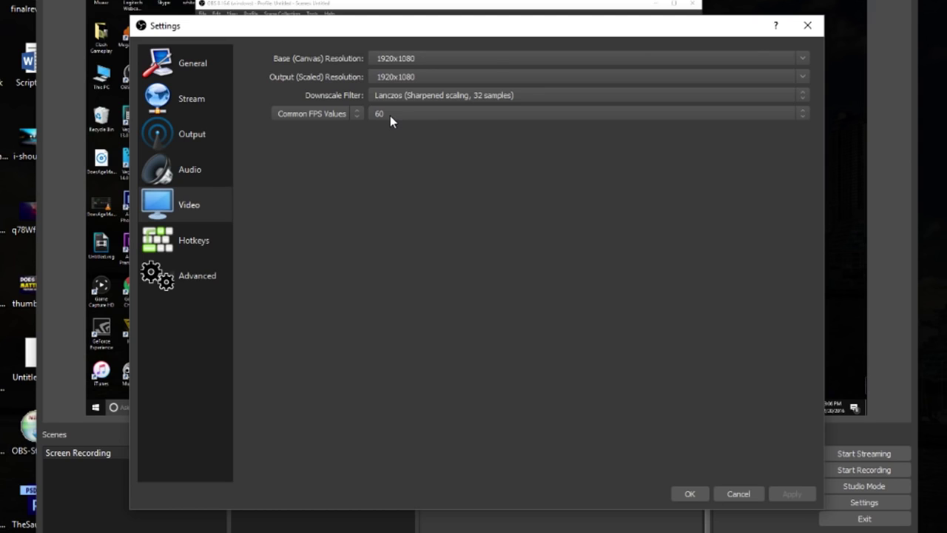
click(199, 239)
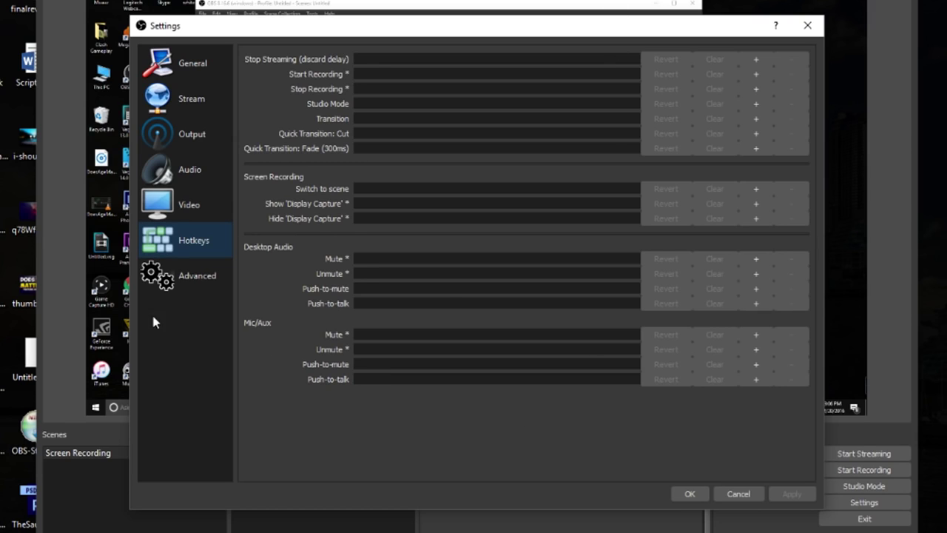
Check the process priority choices in the advanced settings.
click(195, 275)
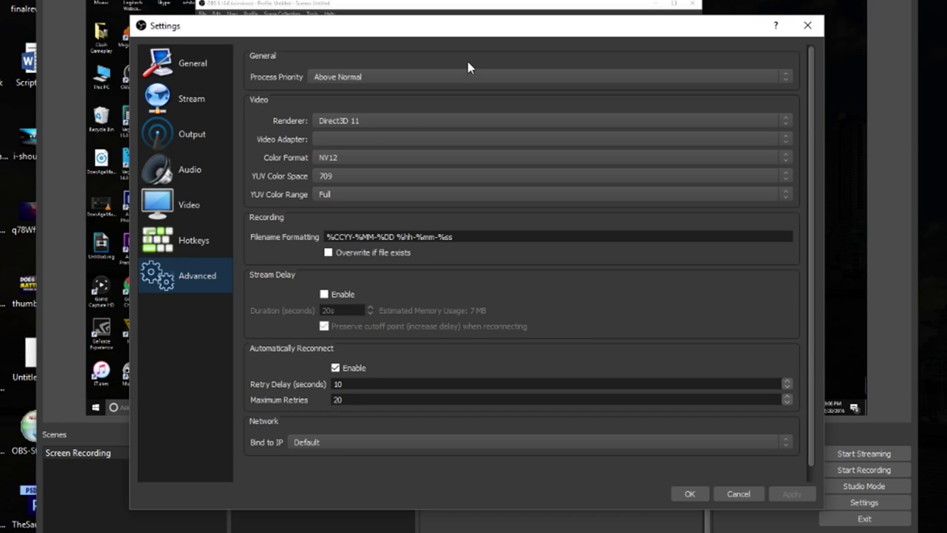
click(420, 76)
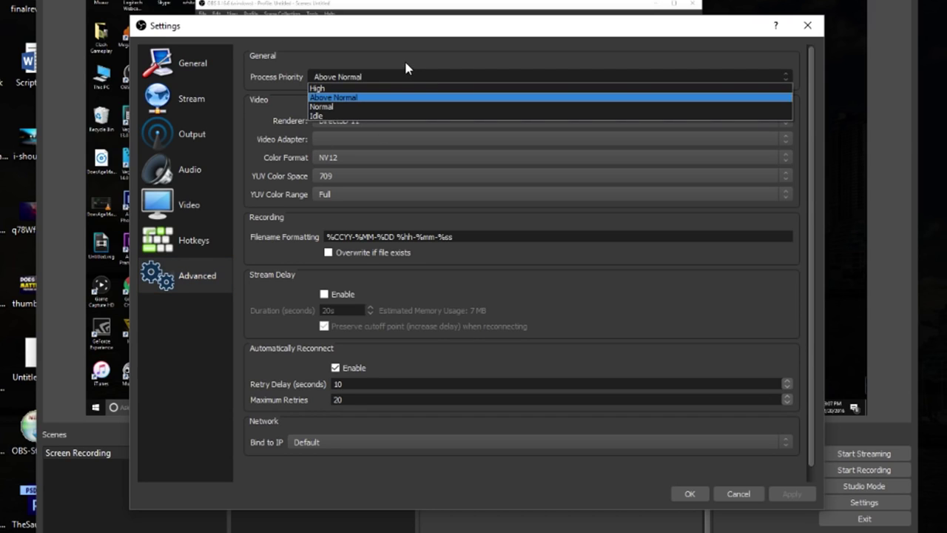
click(405, 74)
click(382, 119)
click(391, 108)
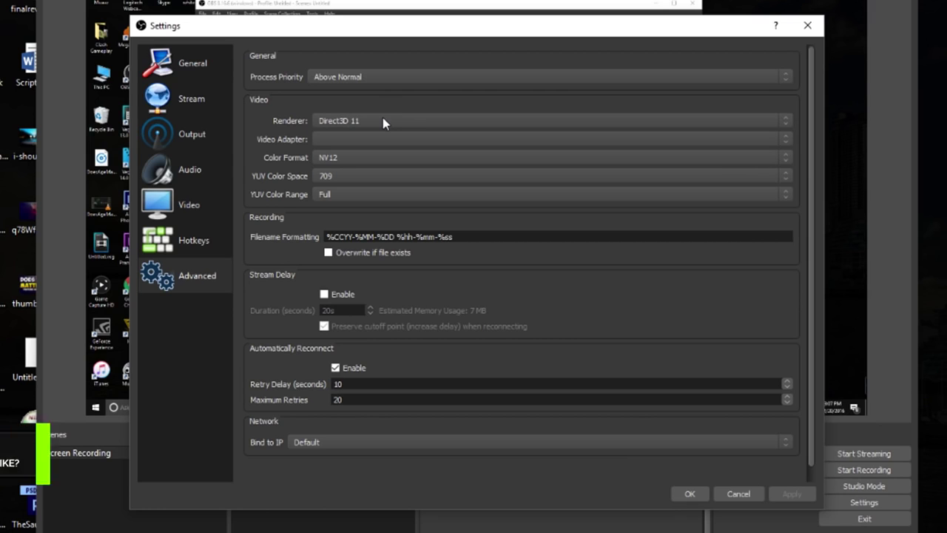
Select Direct3D 11 as the renderer, check the recording filename formatting, and save the settings.
click(380, 121)
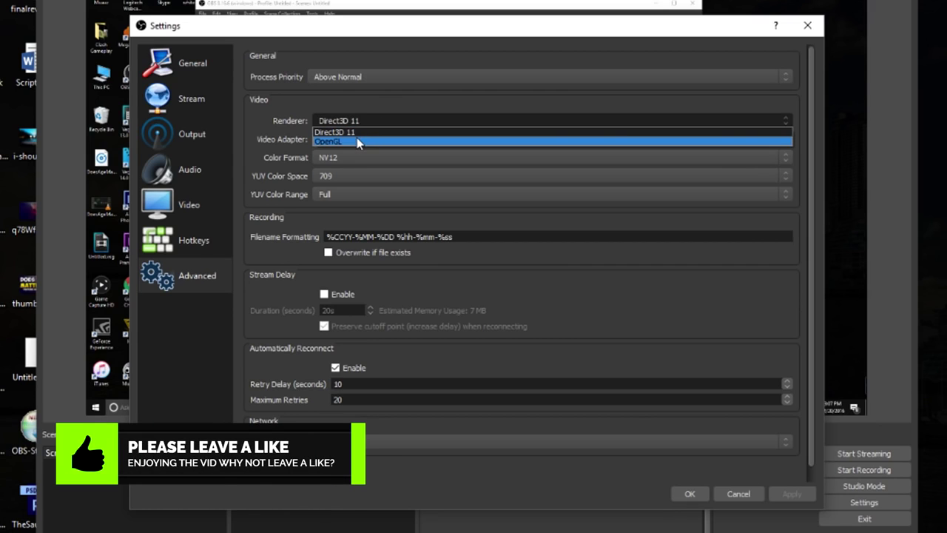
click(356, 135)
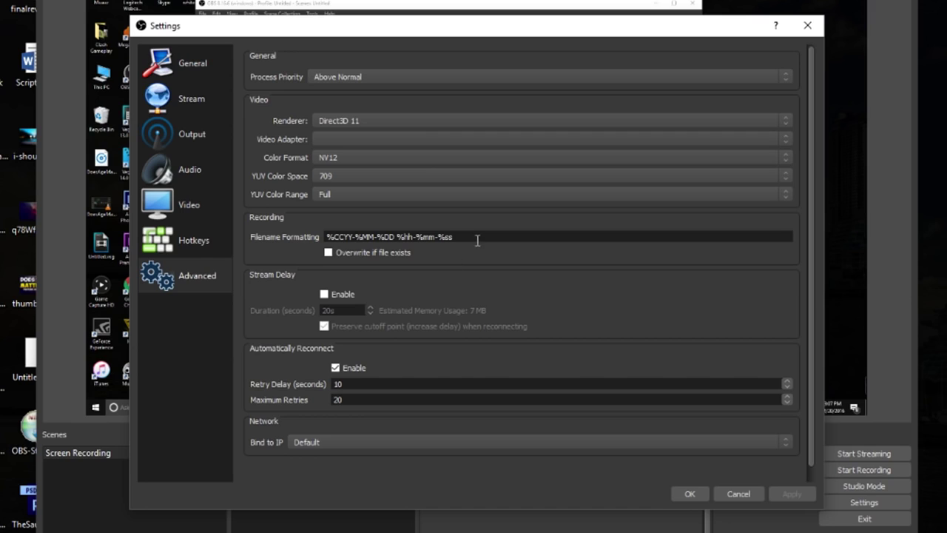
drag(478, 236, 300, 241)
click(361, 237)
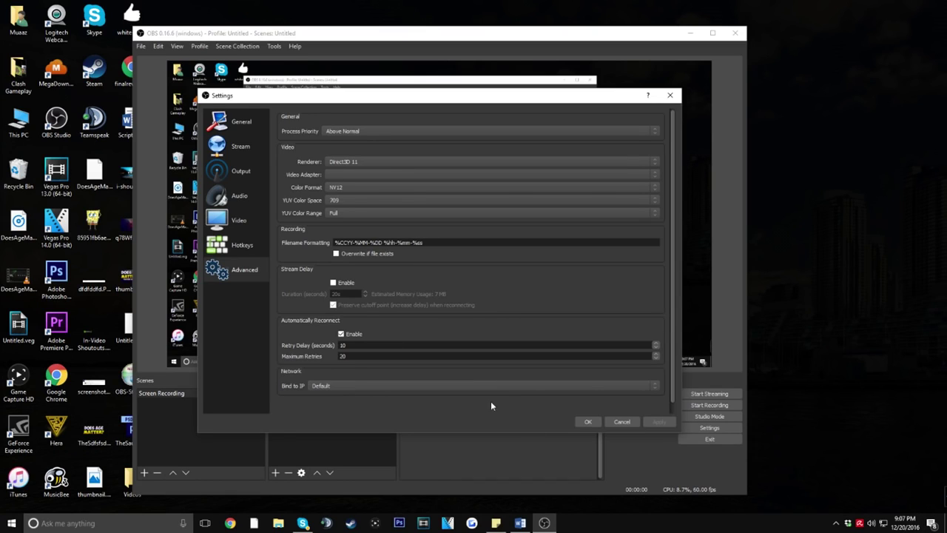
click(587, 421)
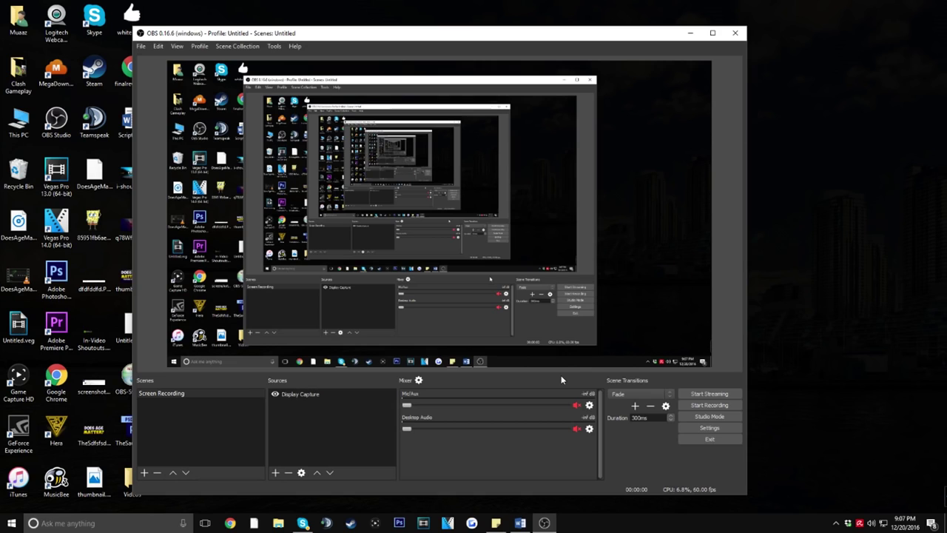
Start a test recording, minimize OBS, and move several desktop icons around to create visible activity.
click(724, 406)
click(690, 32)
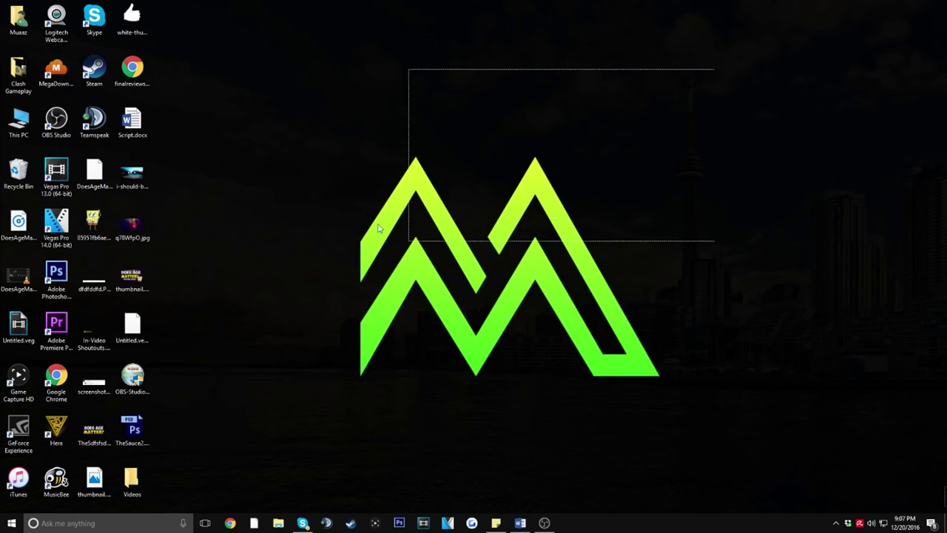
drag(132, 16, 511, 68)
drag(132, 69, 474, 171)
drag(95, 122, 435, 276)
drag(417, 354, 78, 208)
drag(131, 326, 662, 274)
click(332, 349)
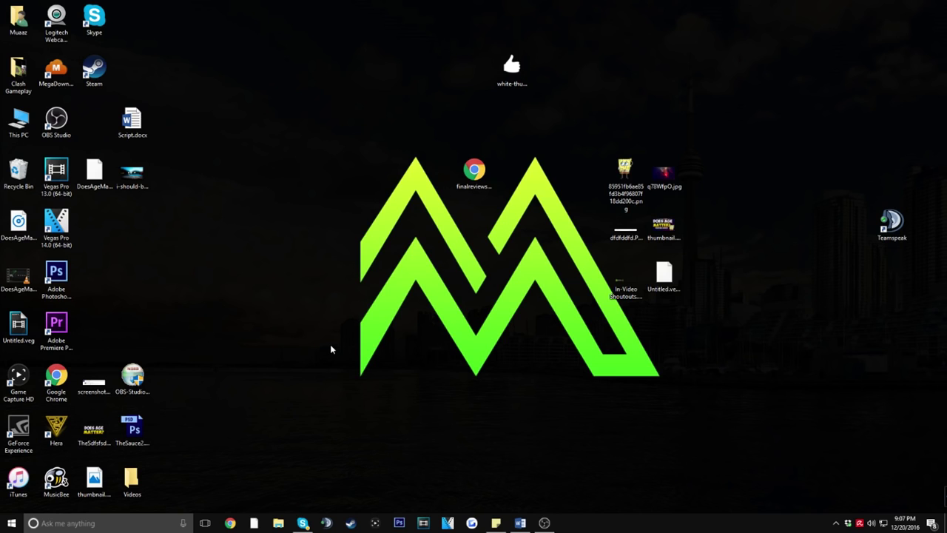
Restore OBS, stop the test recording, and exit the program.
click(544, 522)
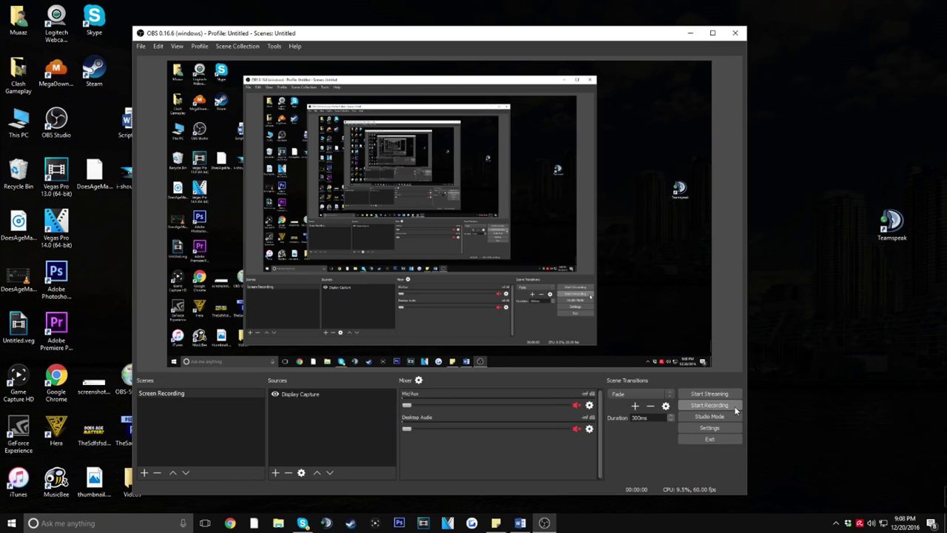
click(732, 405)
click(728, 439)
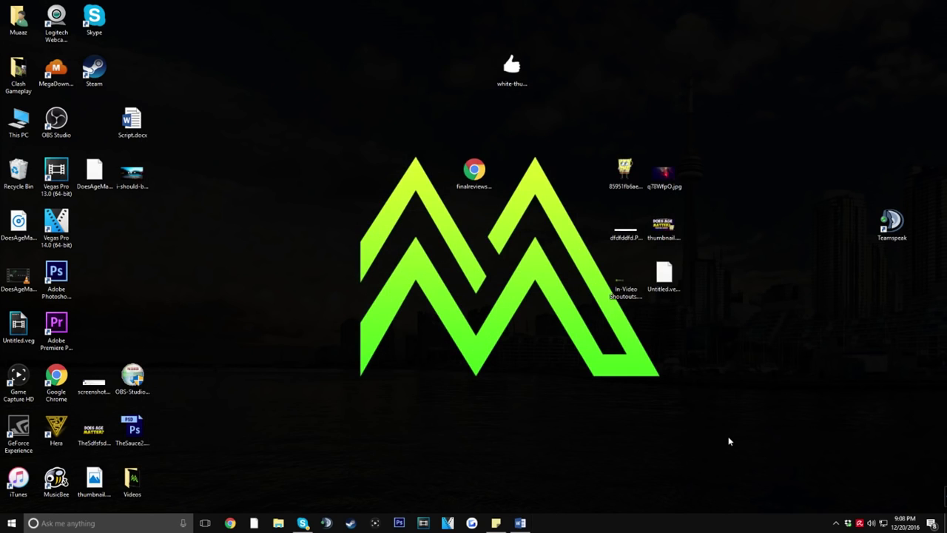
Play the recorded mp4 from the desktop's Videos folder, and close the player, the browser window and the folder.
double_click(146, 480)
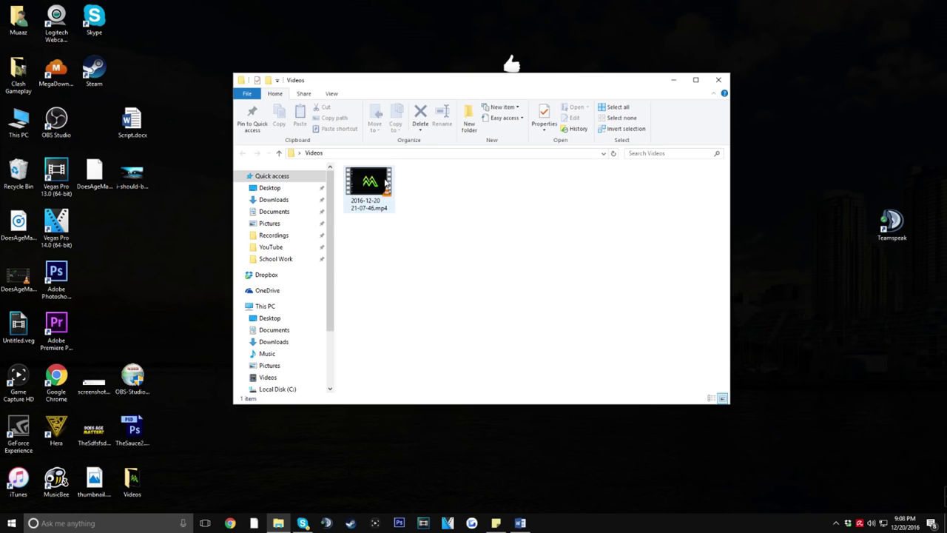
click(385, 183)
double_click(385, 183)
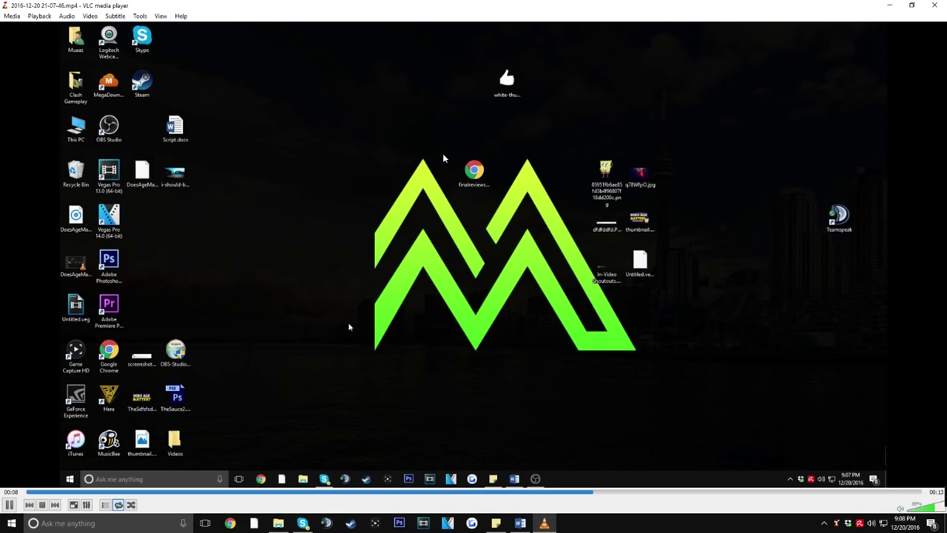
click(934, 5)
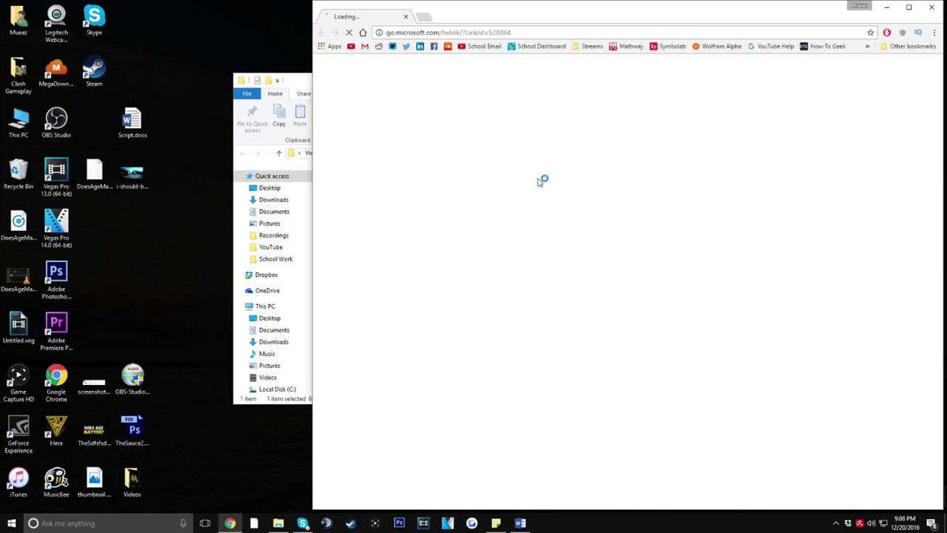
click(931, 6)
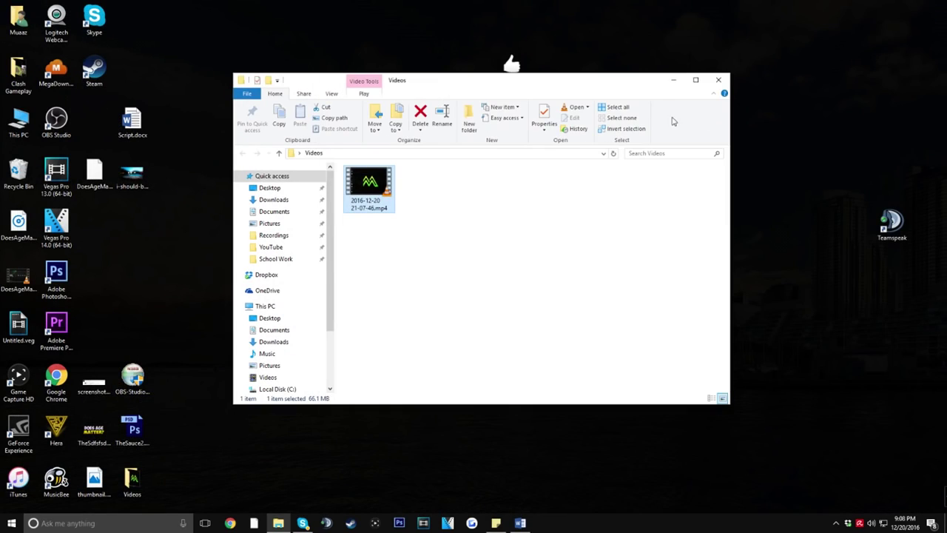
click(717, 80)
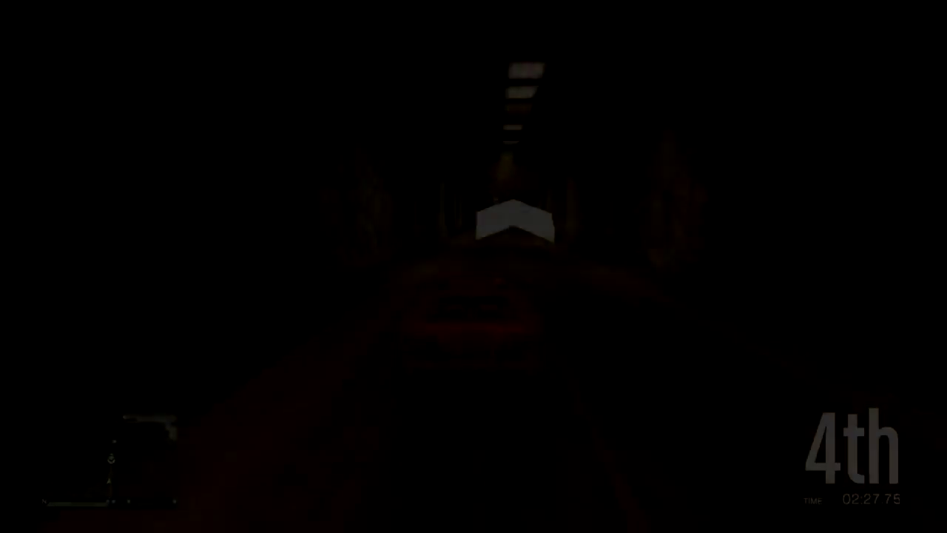